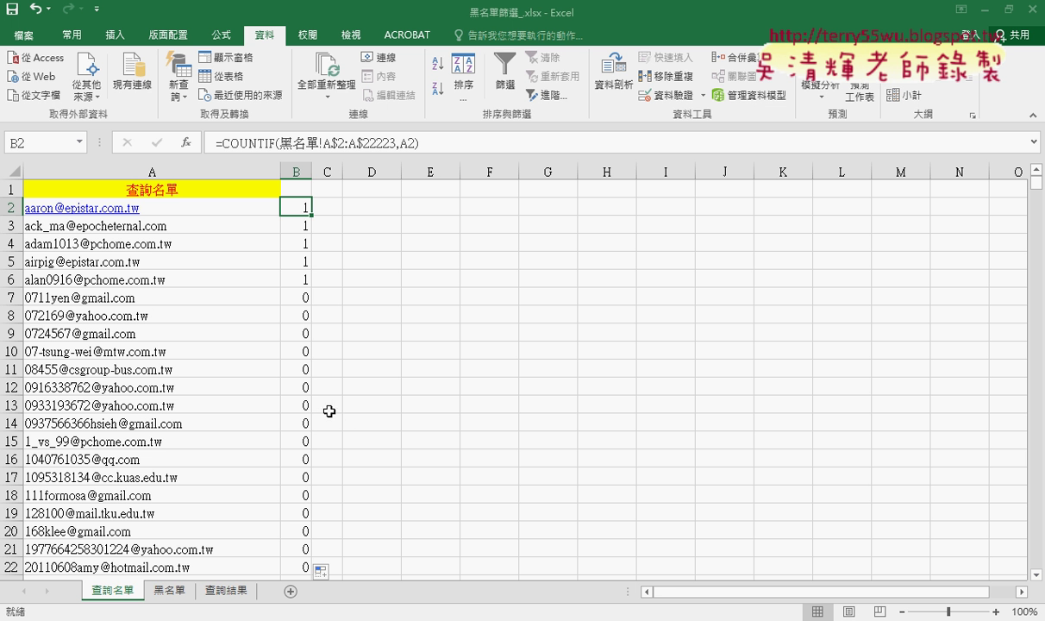
Step: Look over the 黑名單 blacklist, then scroll through the 查詢名單 match counts
left_click(169, 591)
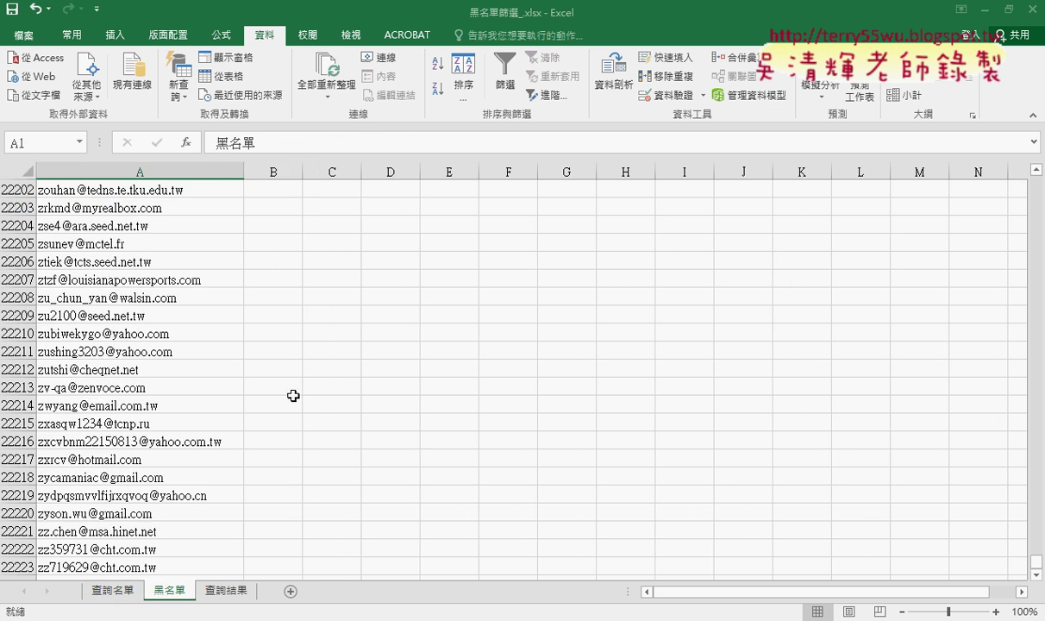
left_click(112, 590)
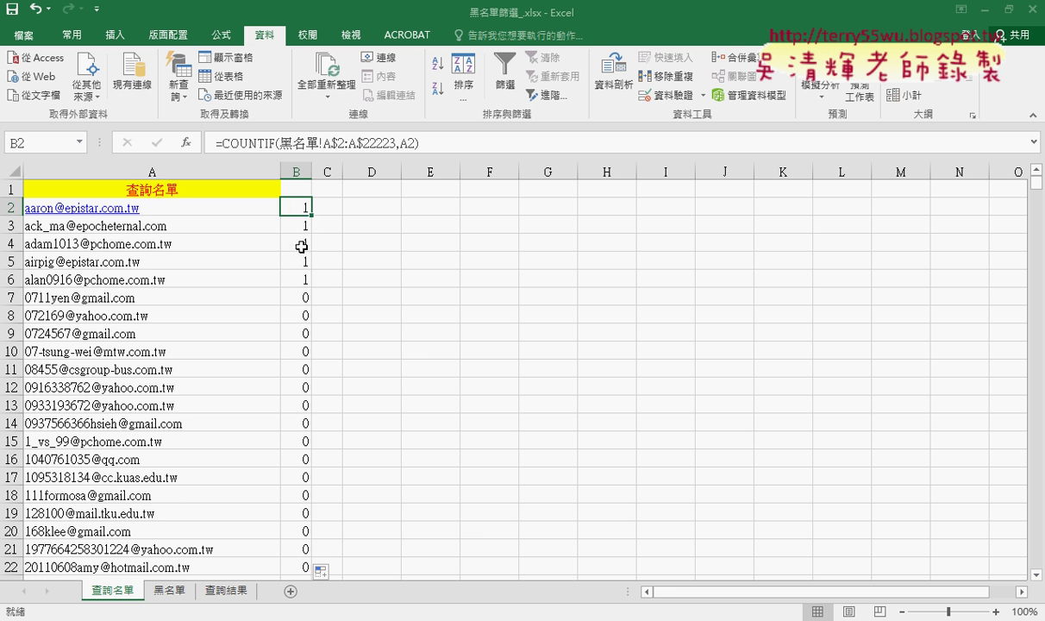
scroll(303, 276, "down", 3)
scroll(303, 293, "down", 9)
scroll(301, 299, "down", 9)
scroll(301, 299, "down", 8)
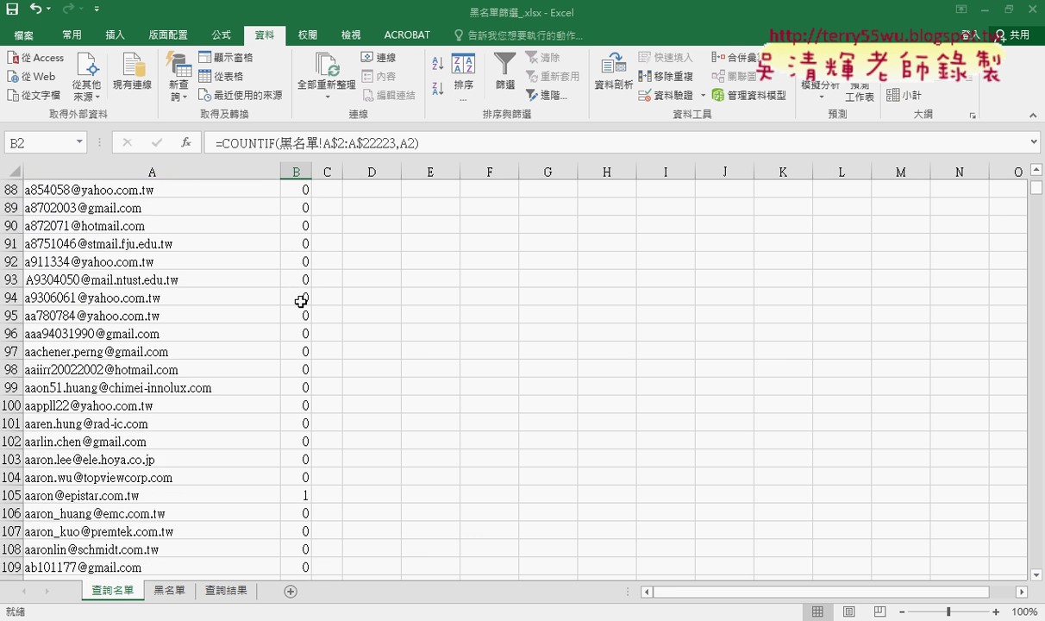
scroll(301, 299, "down", 8)
scroll(301, 297, "up", 5)
scroll(302, 295, "up", 15)
scroll(302, 296, "up", 7)
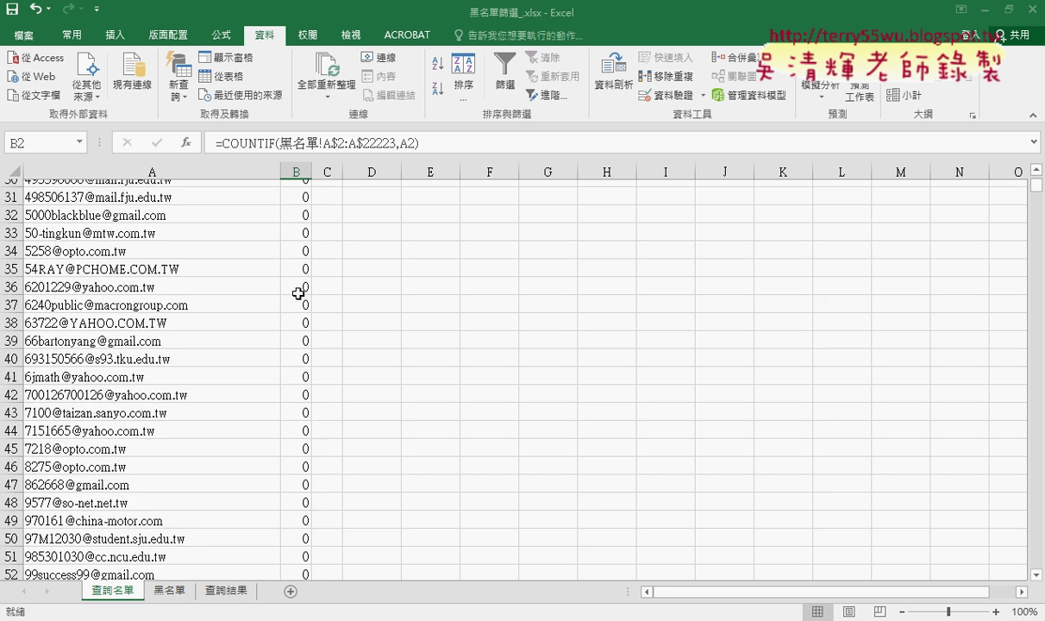
scroll(298, 294, "up", 10)
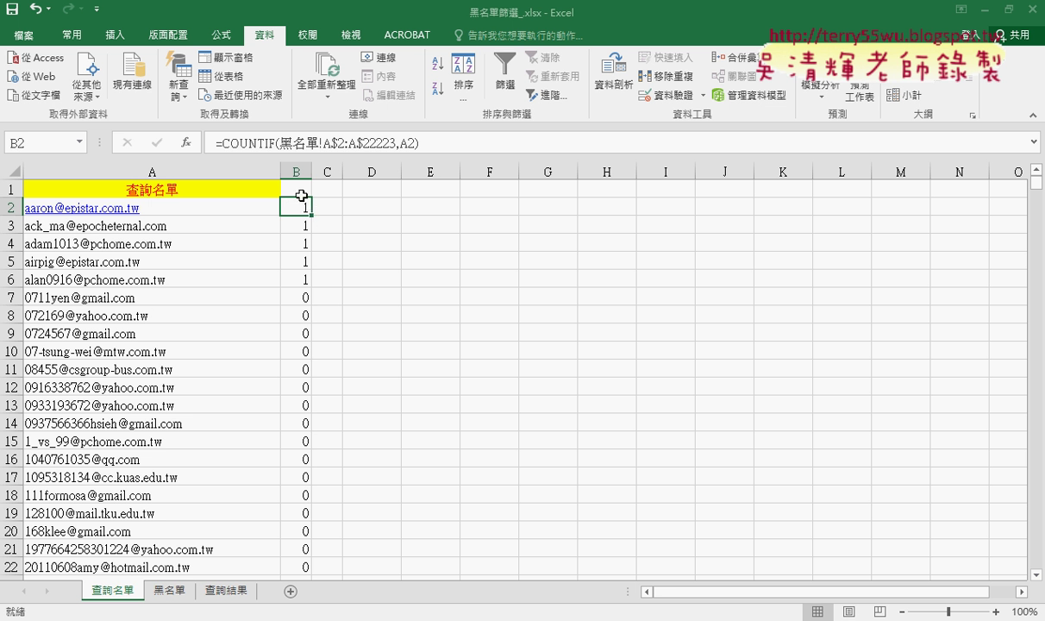
Step: Select header cell B1 and turn on AutoFilter for the 查詢名單 header row
left_click(284, 185)
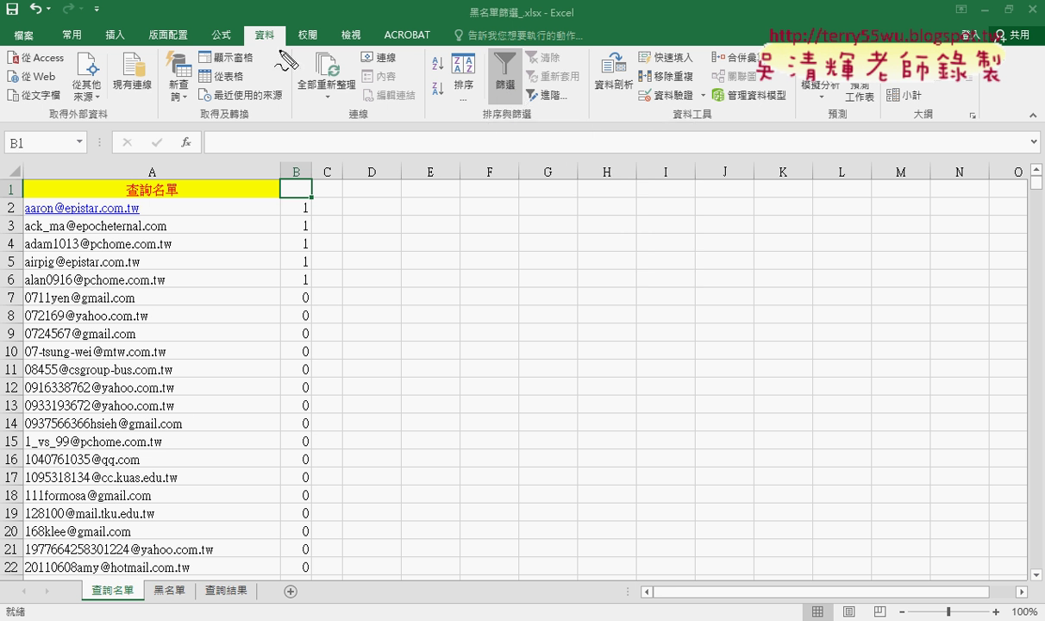
left_click_drag(259, 19, 274, 39)
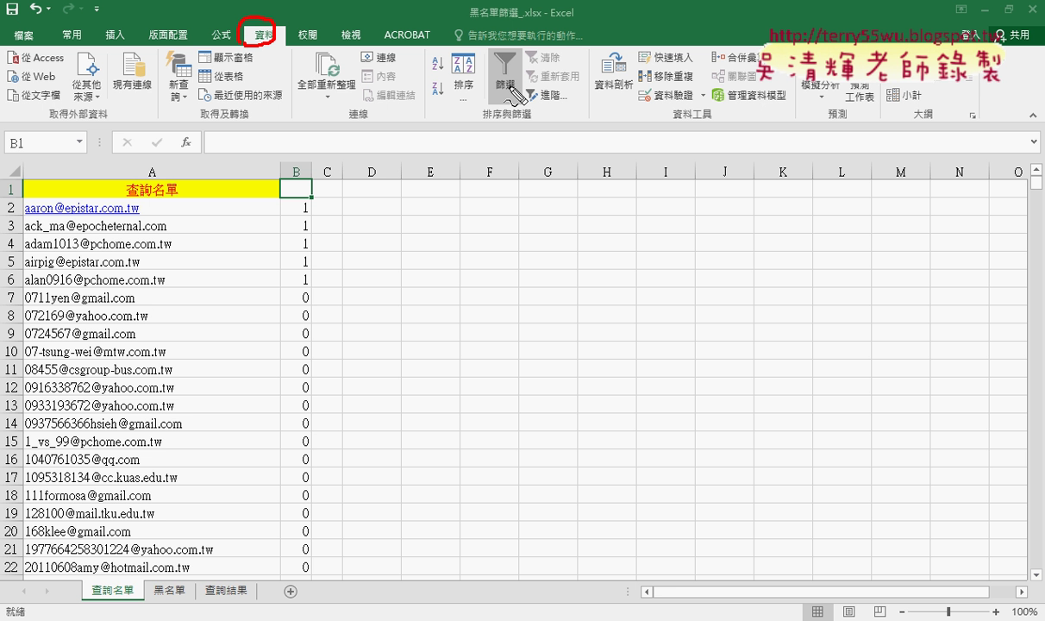
left_click_drag(493, 106, 516, 107)
left_click_drag(267, 43, 466, 84)
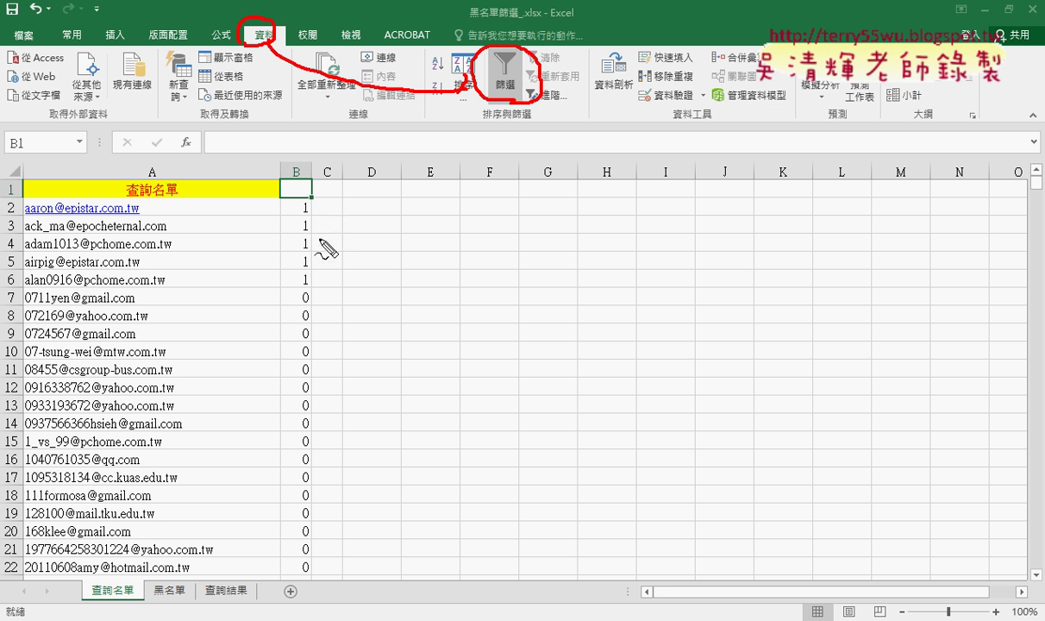
key("Escape")
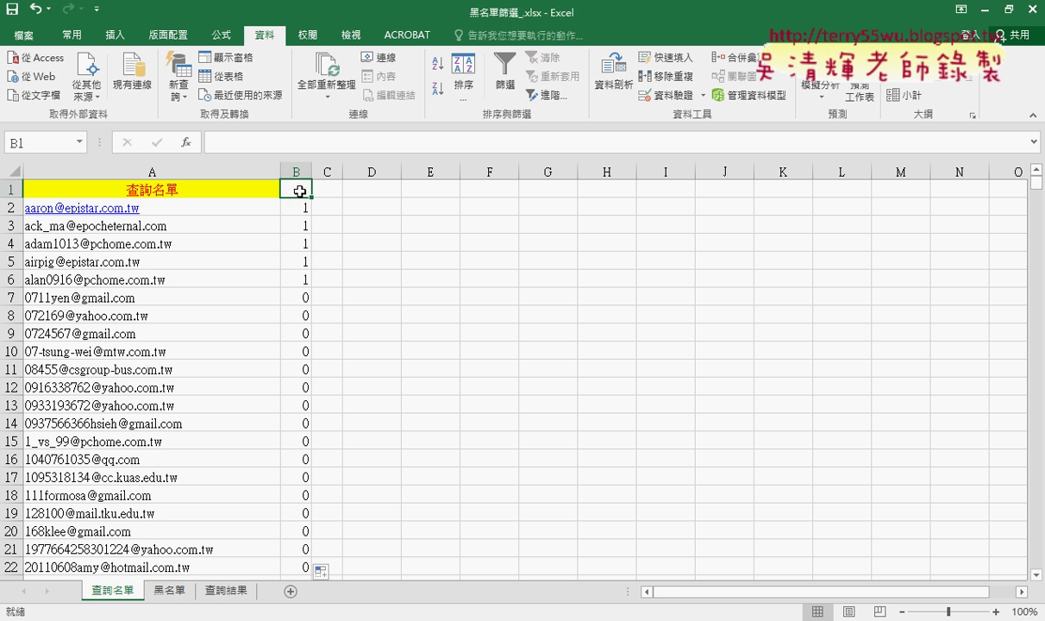
left_click(506, 86)
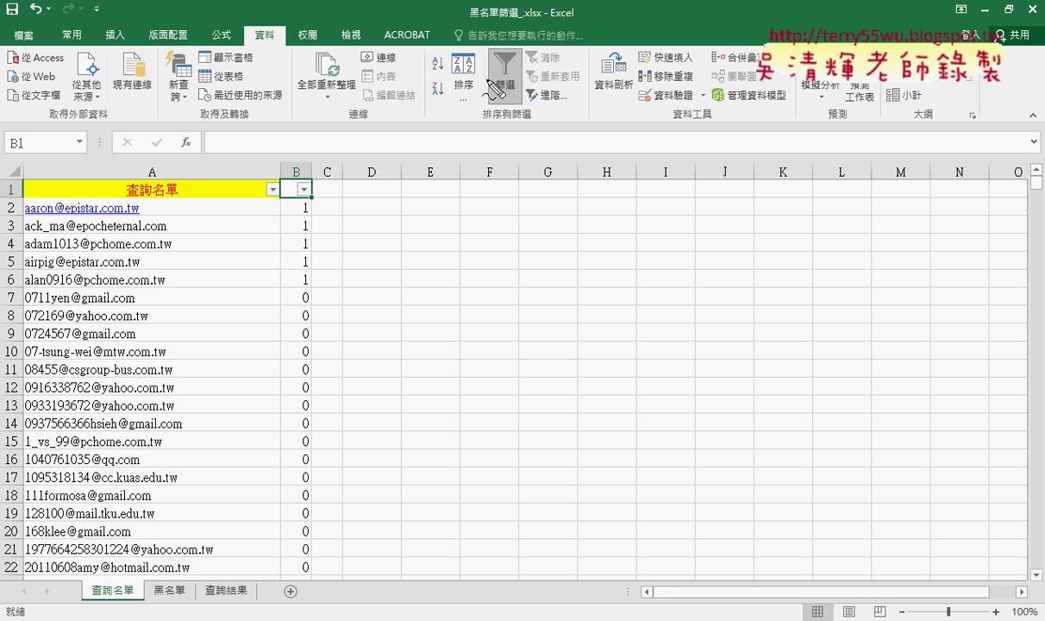
left_click_drag(307, 205, 314, 181)
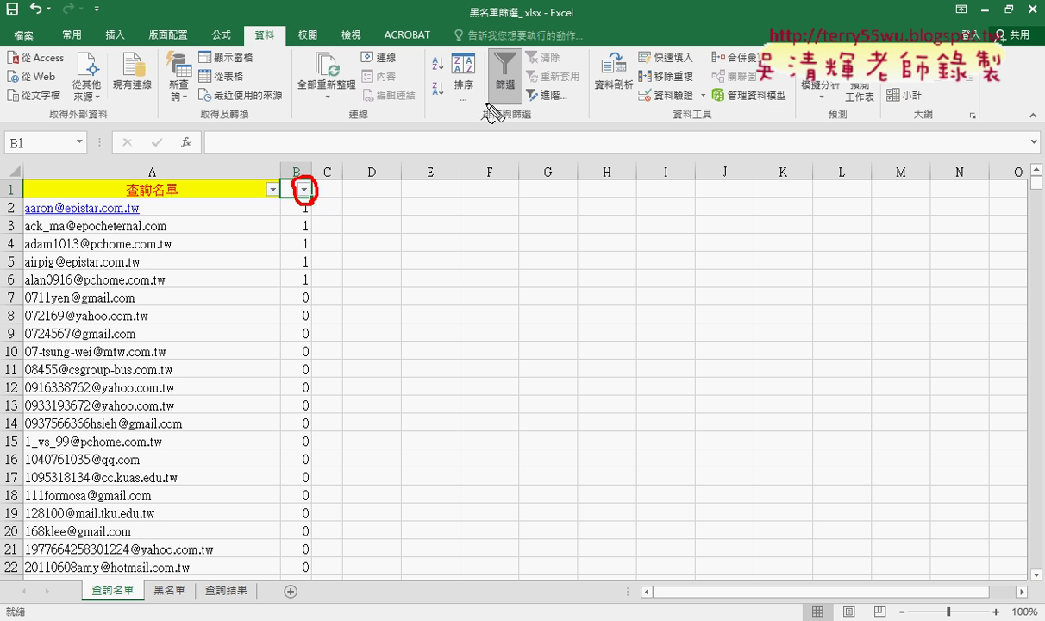
mouse_move(490, 108)
left_mouse_down()
mouse_move(315, 178)
mouse_move(341, 182)
left_mouse_up()
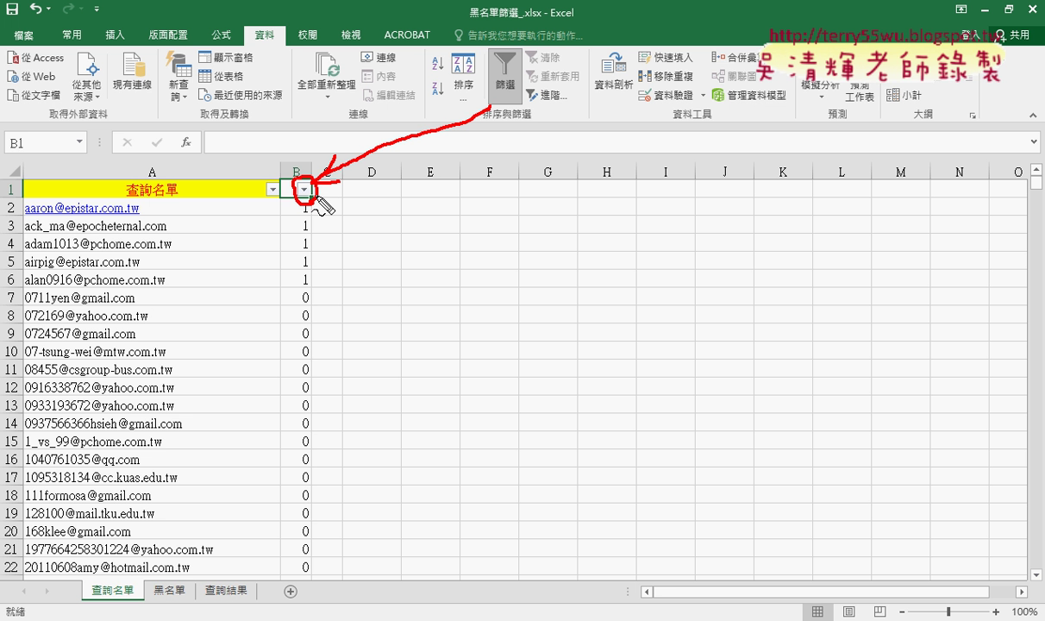
key("Escape")
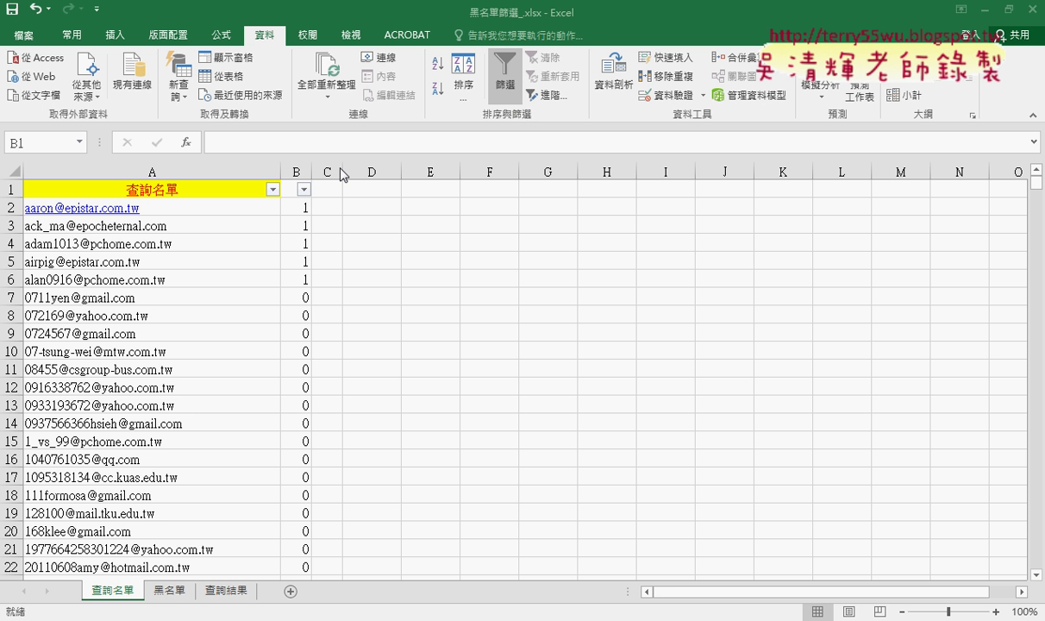
Step: Filter column B to exclude 0, keeping only rows with a count of 1
left_click(304, 191)
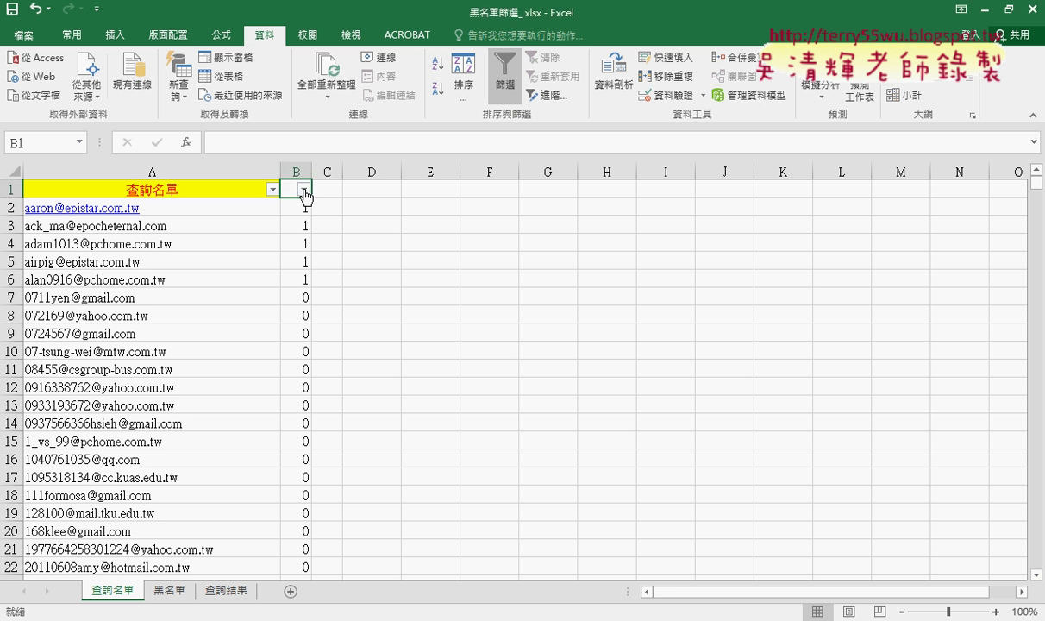
left_click(304, 190)
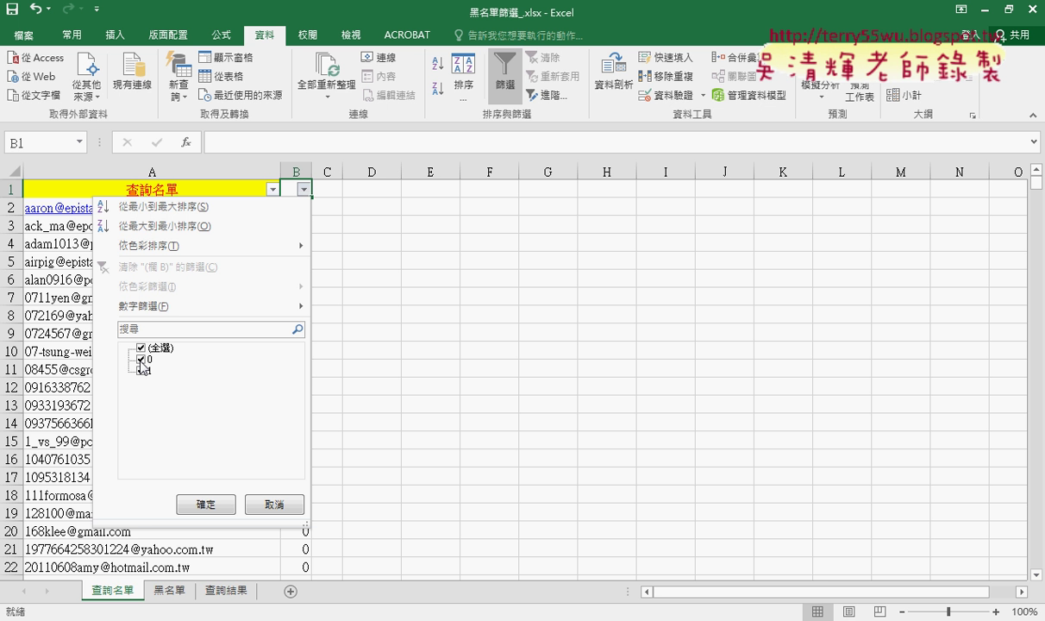
left_click(140, 358)
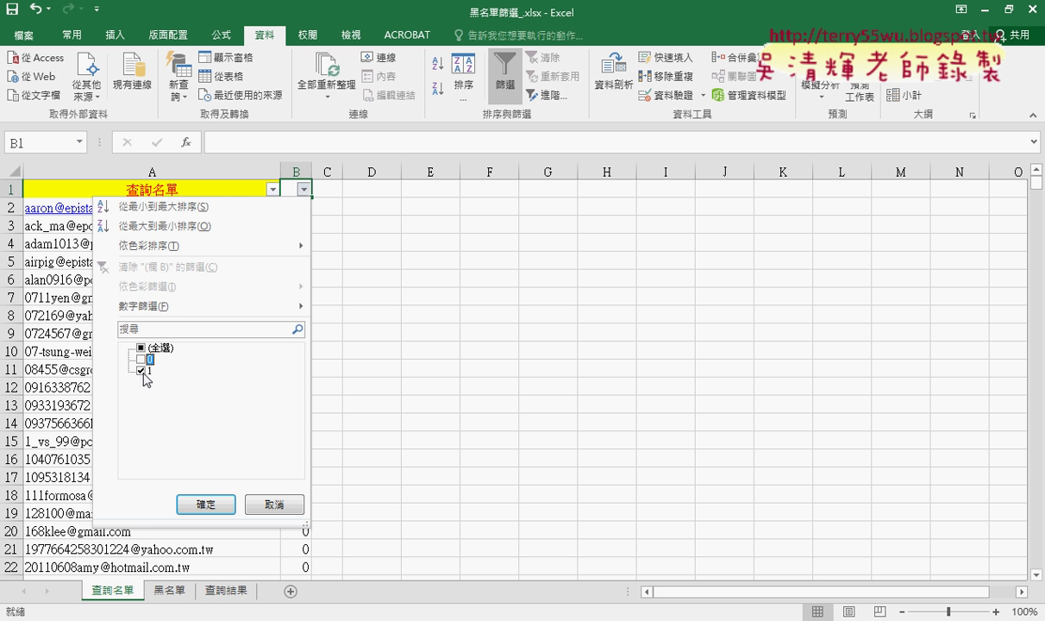
left_click(211, 504)
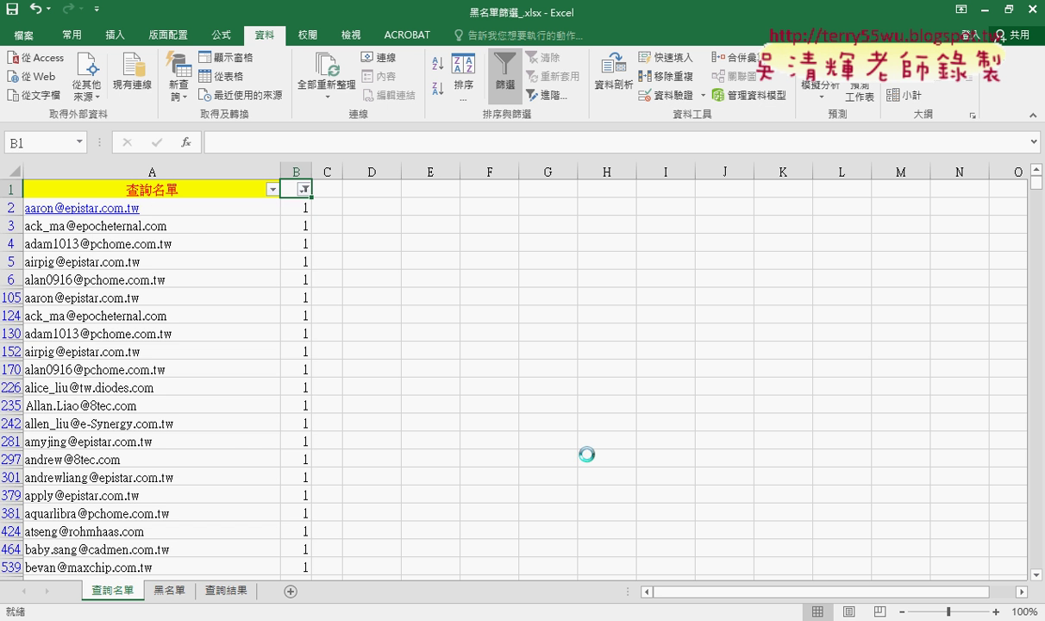
scroll(256, 314, "down", 5)
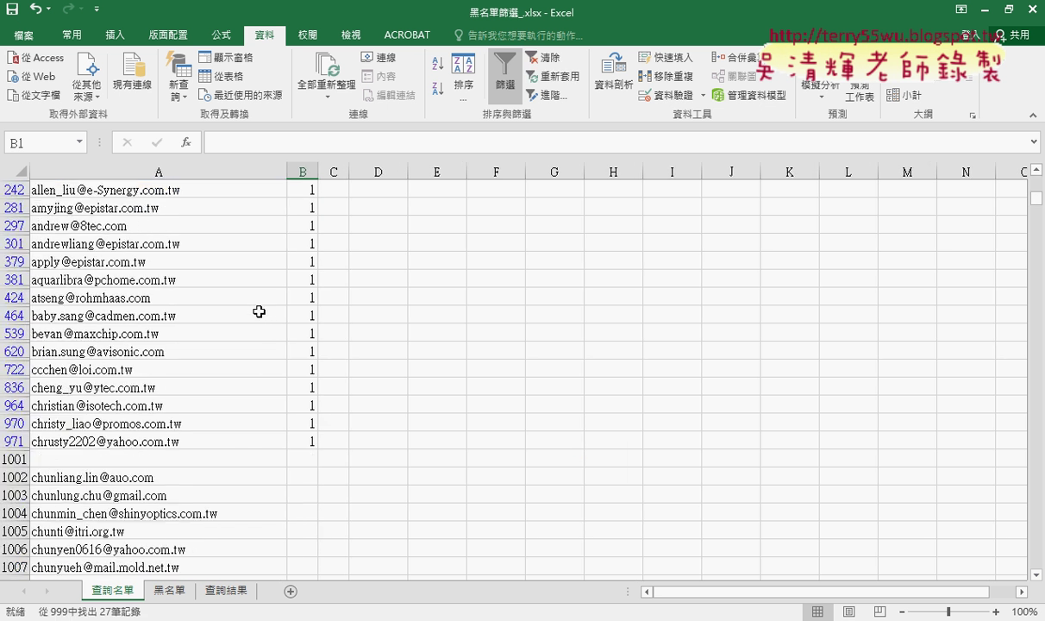
scroll(259, 311, "down", 2)
scroll(261, 310, "down", 1)
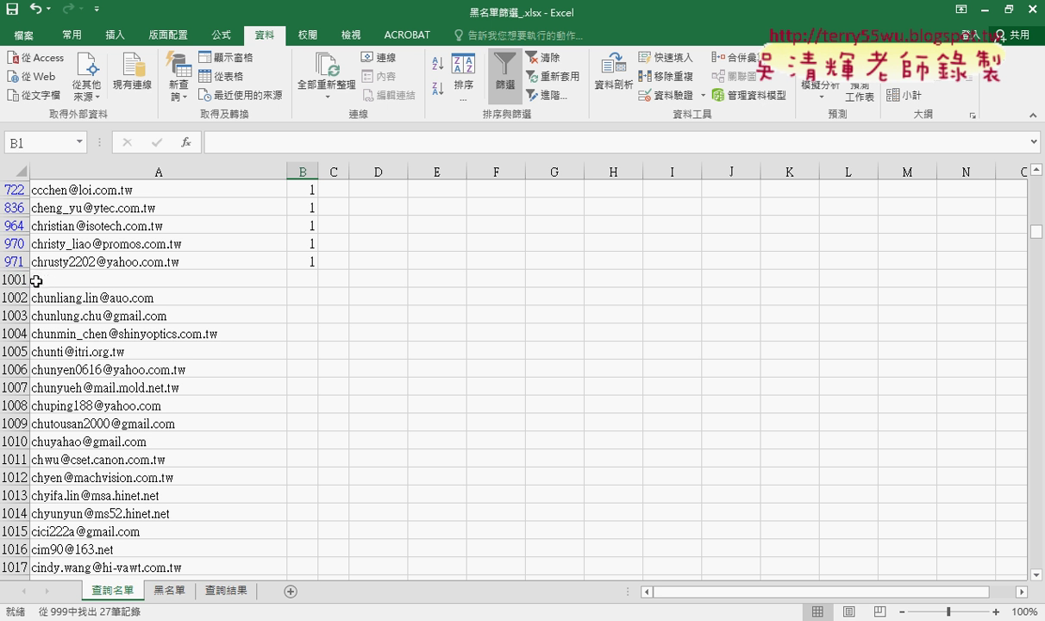
scroll(153, 326, "down", 1)
scroll(156, 399, "down", 2)
scroll(139, 385, "up", 5)
scroll(301, 375, "up", 2)
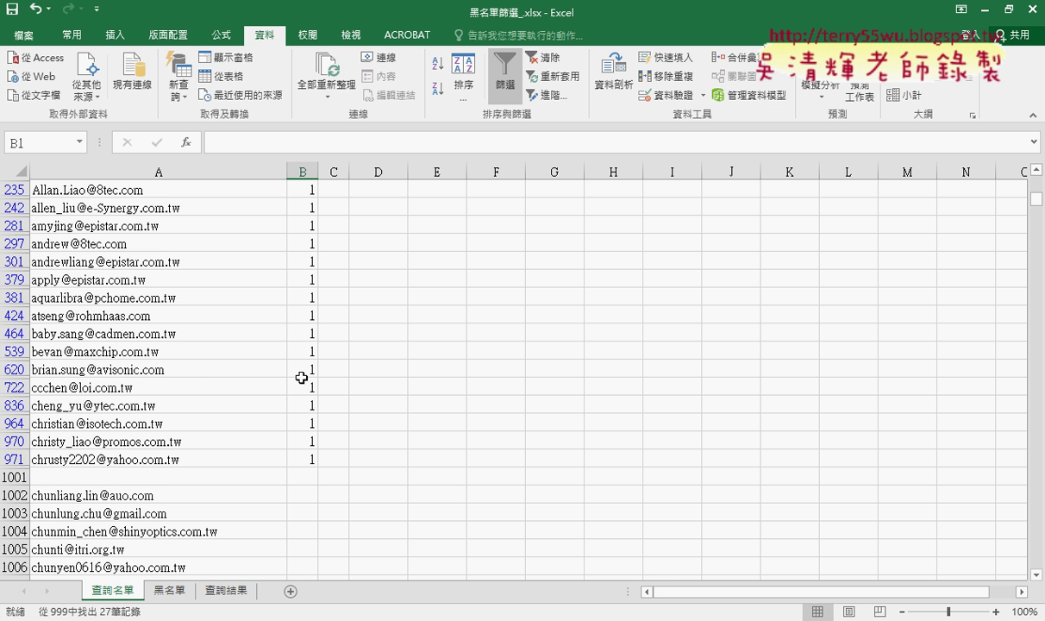
scroll(301, 375, "up", 3)
scroll(298, 374, "up", 1)
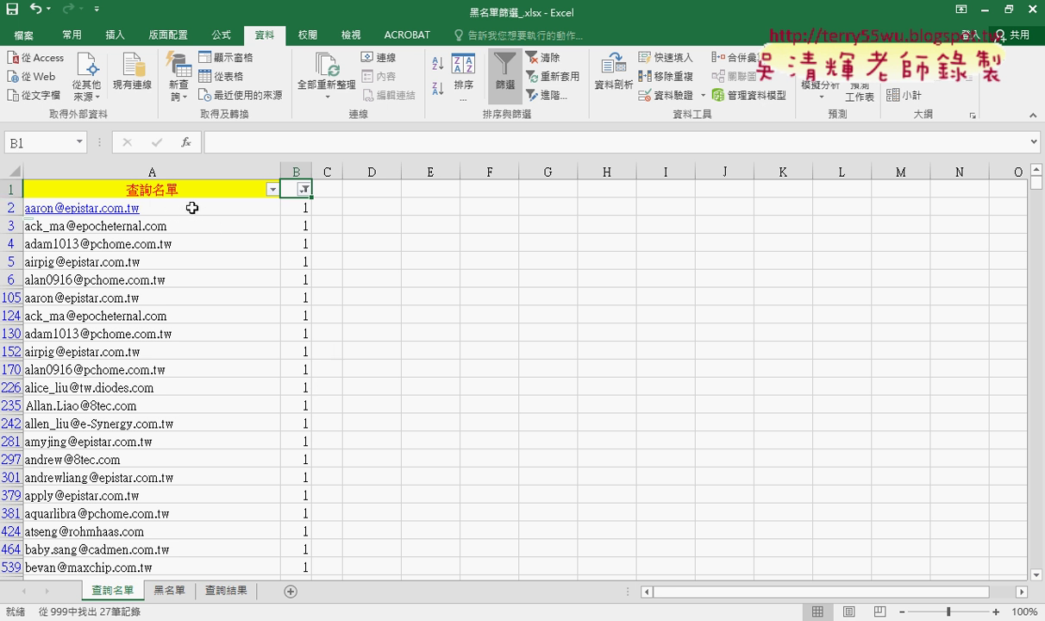
Step: Copy the filtered matching emails from A2 down to the last row on 查詢名單
left_click(223, 589)
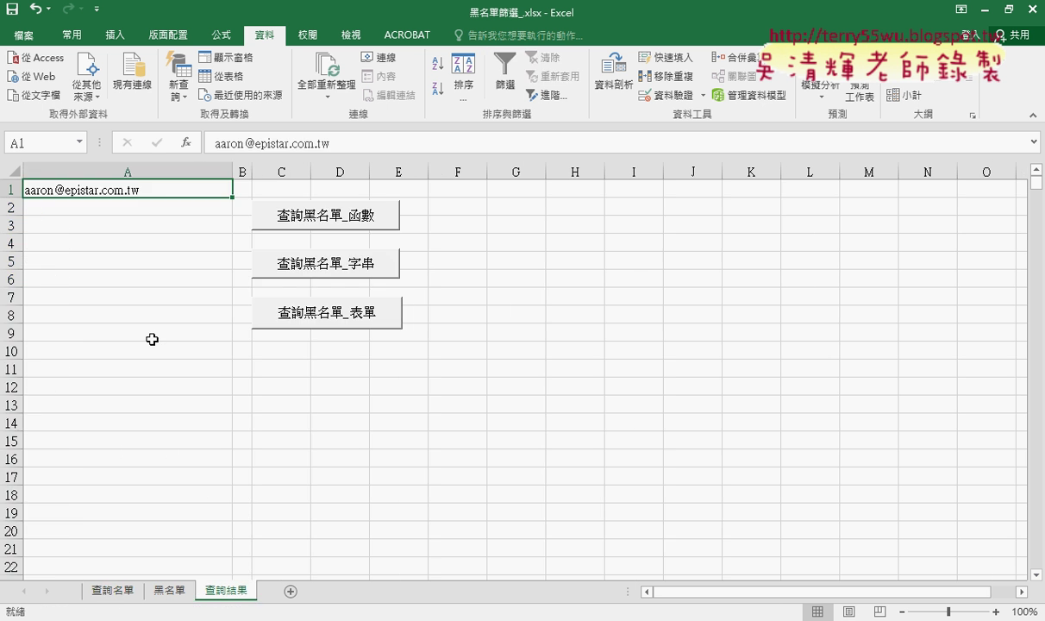
left_click(107, 590)
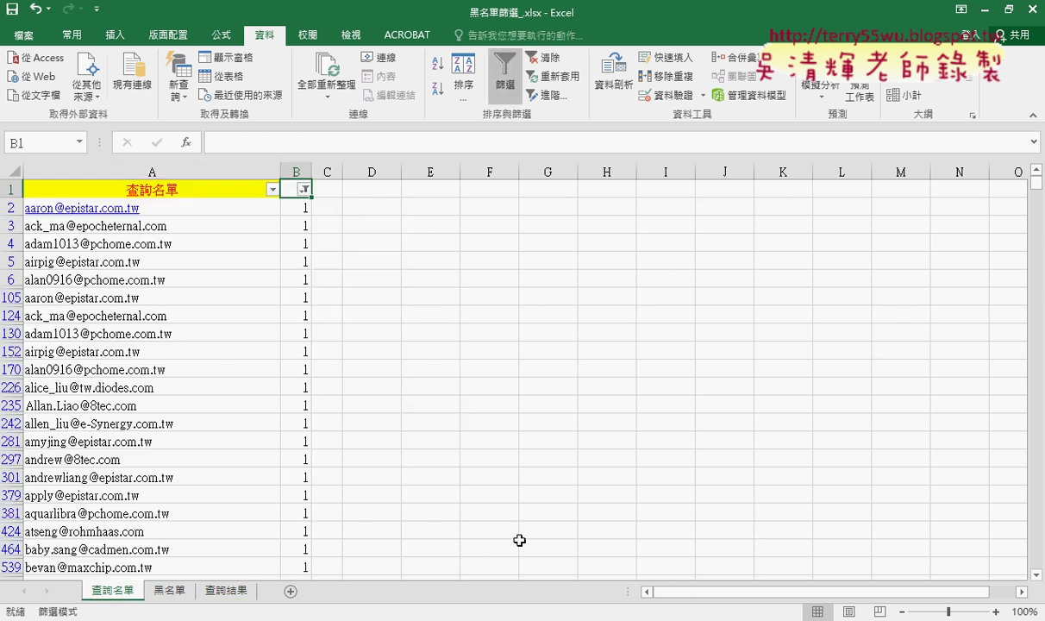
left_click(235, 206)
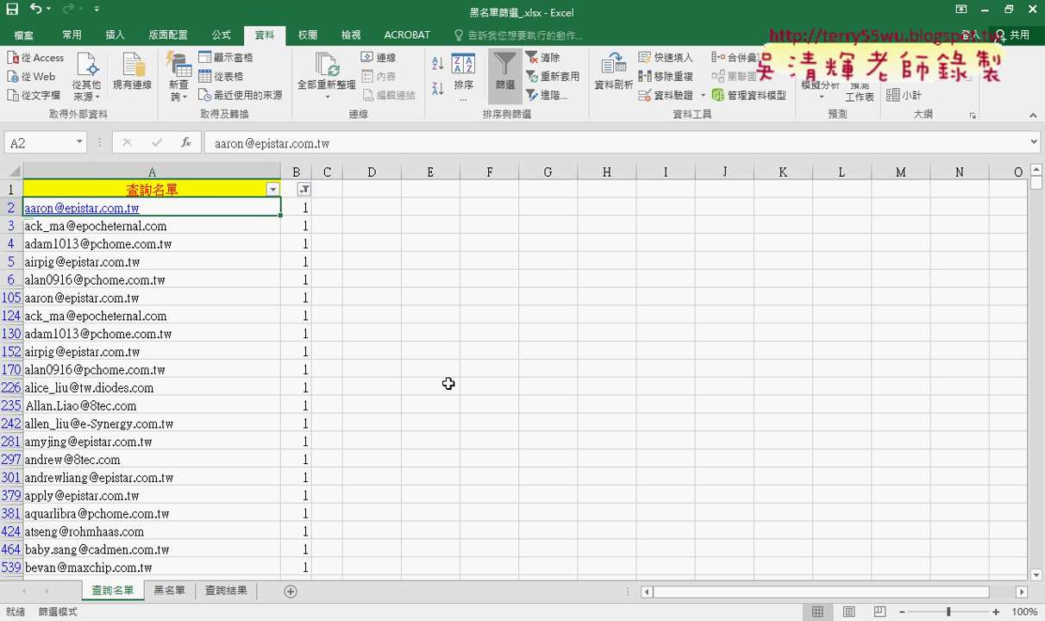
key("ctrl+shift+Down")
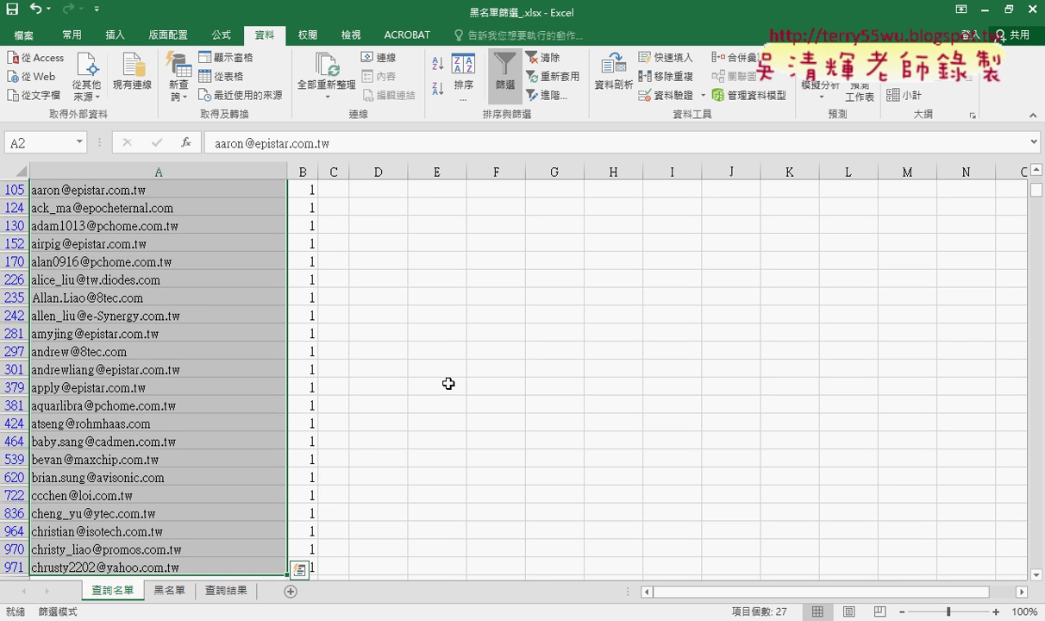
key("ctrl+c")
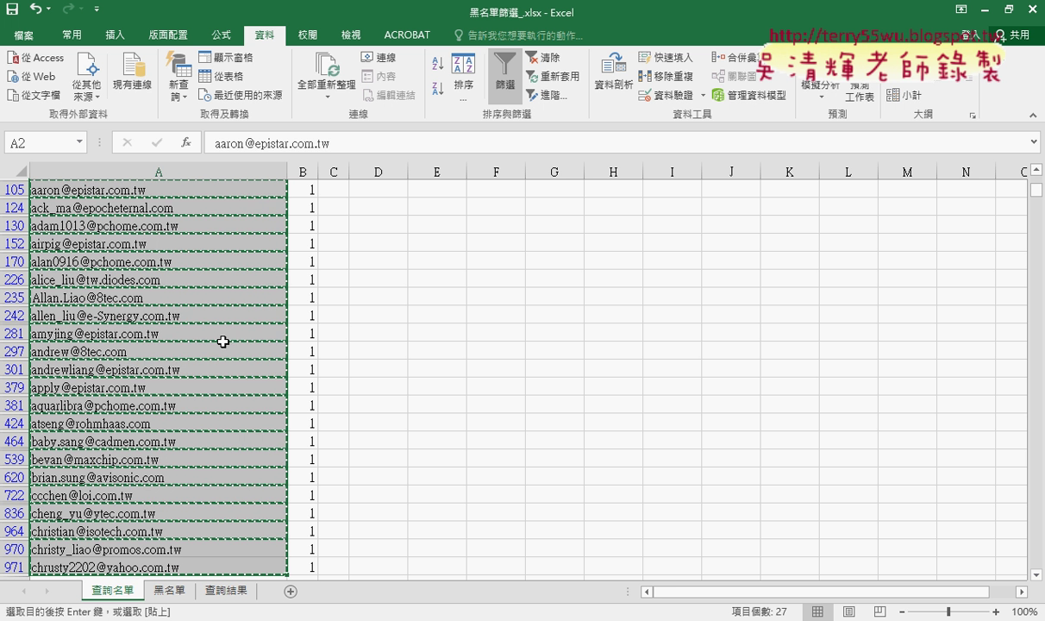
Step: Clear A1 on 查詢結果 and paste the 27 copied matches into A1:A27
left_click(226, 590)
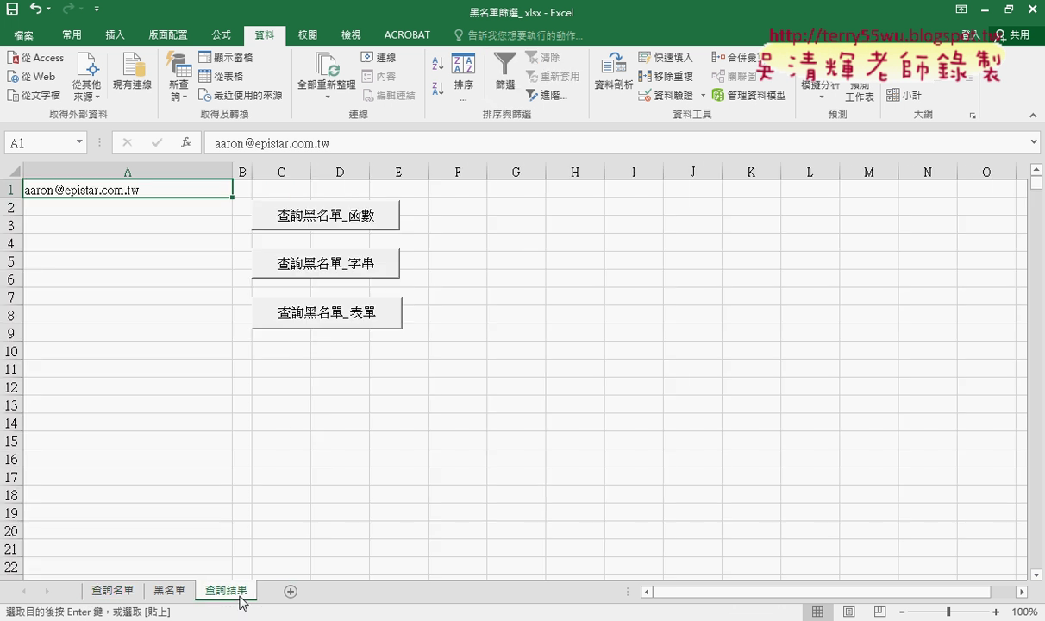
key("Delete")
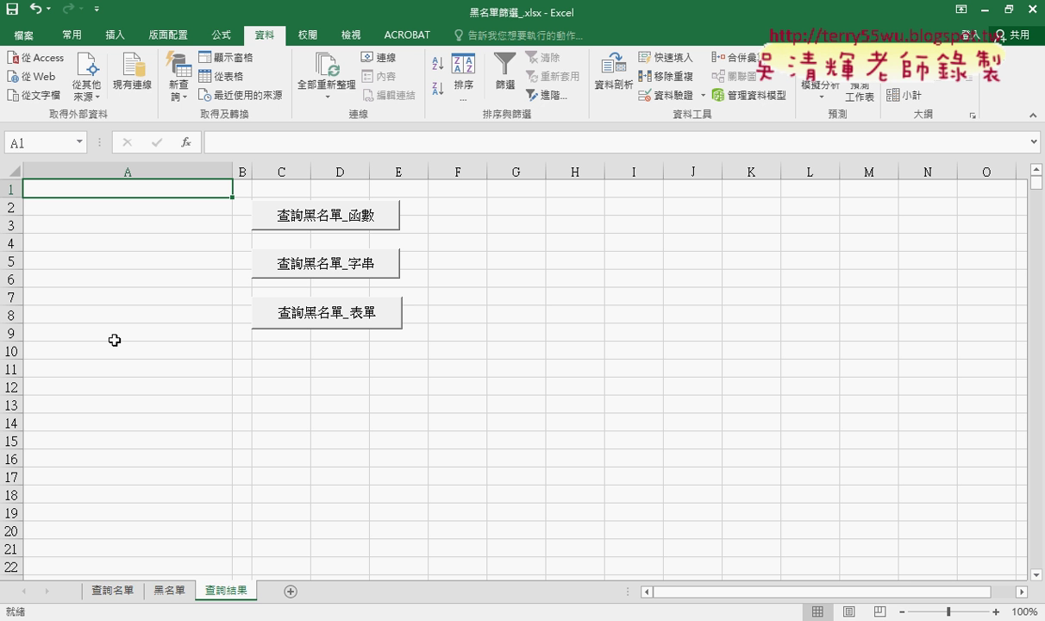
left_click(116, 589)
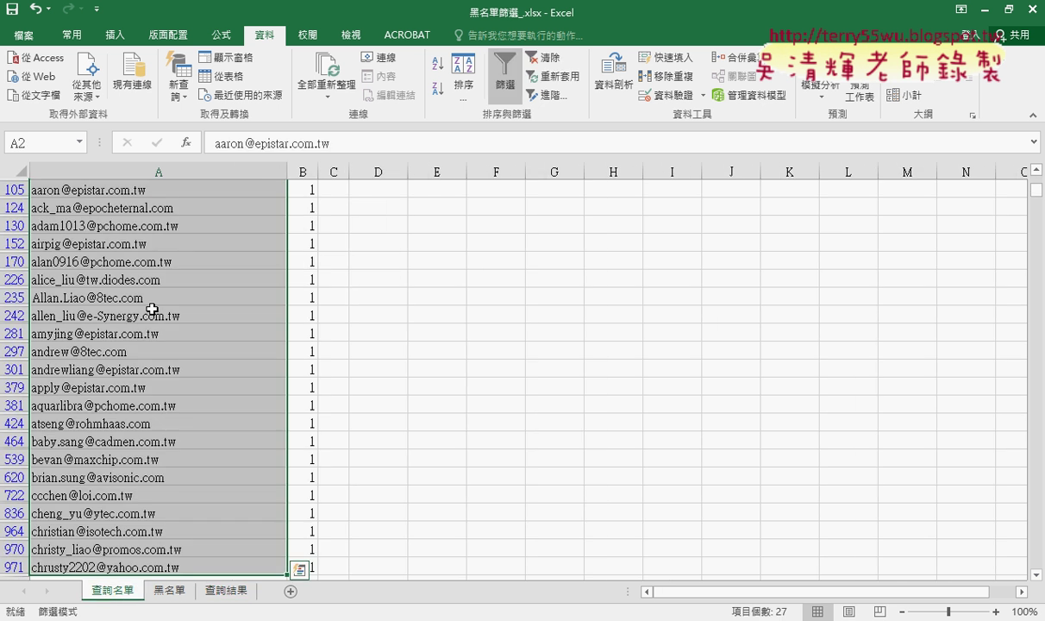
key("ctrl+c")
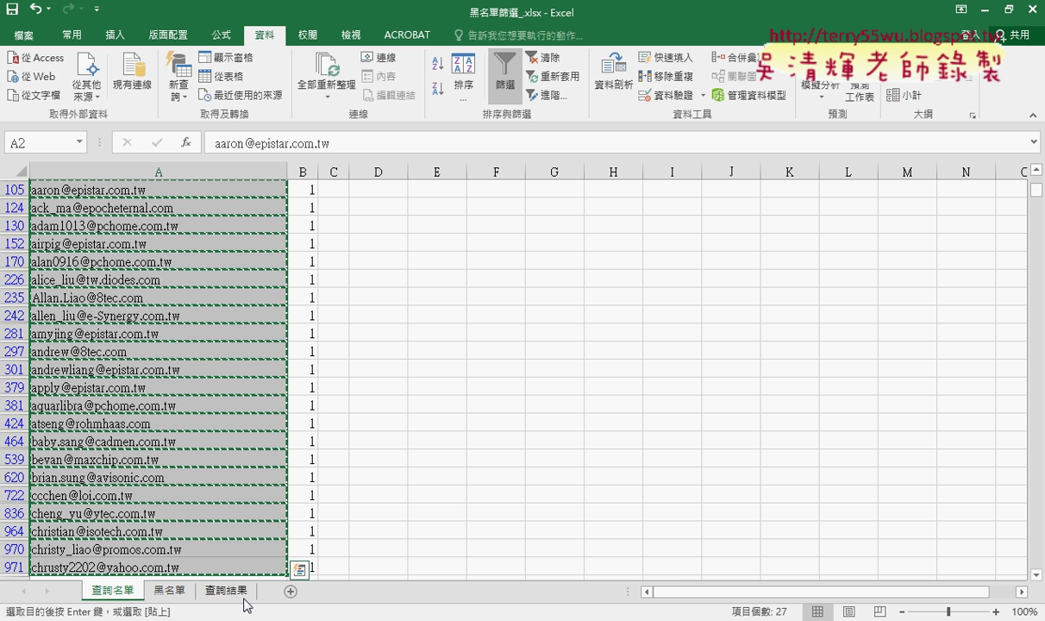
left_click(244, 597)
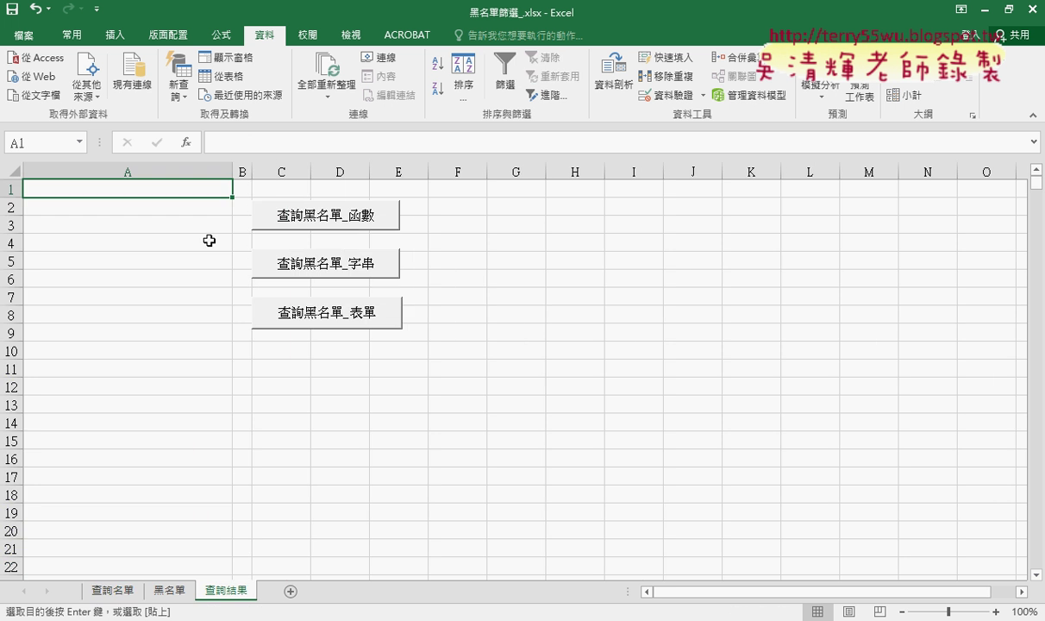
key("ctrl+v")
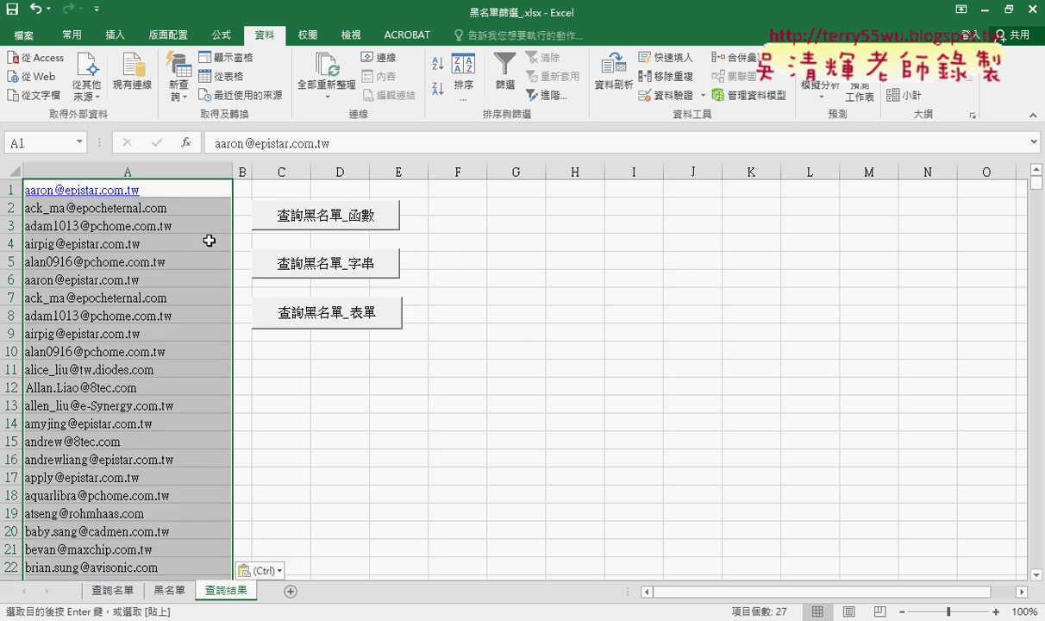
scroll(445, 406, "down", 4)
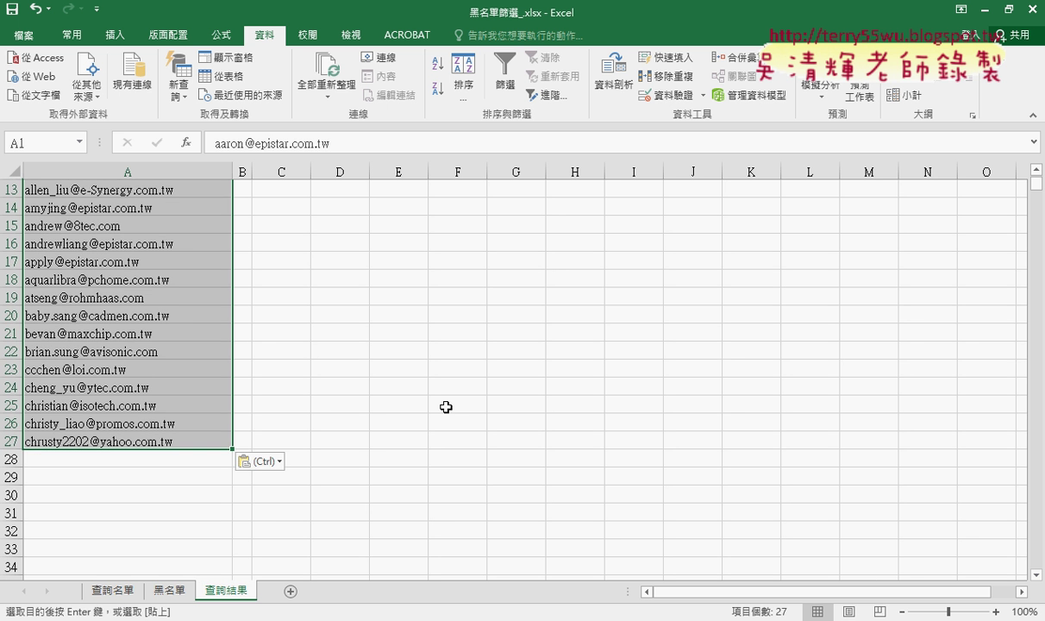
scroll(446, 406, "up", 4)
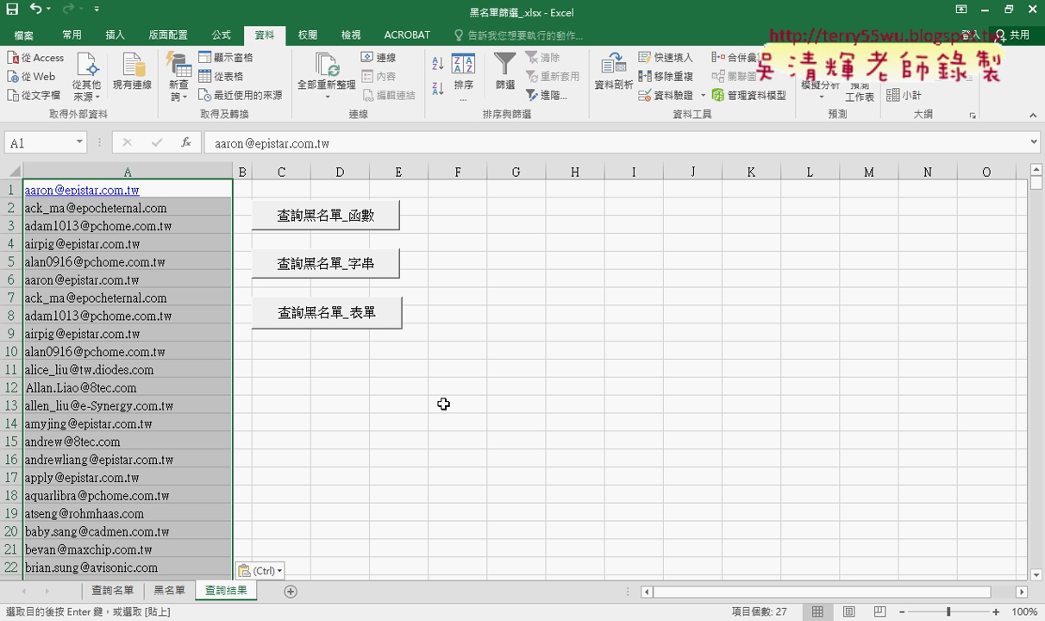
left_click(112, 590)
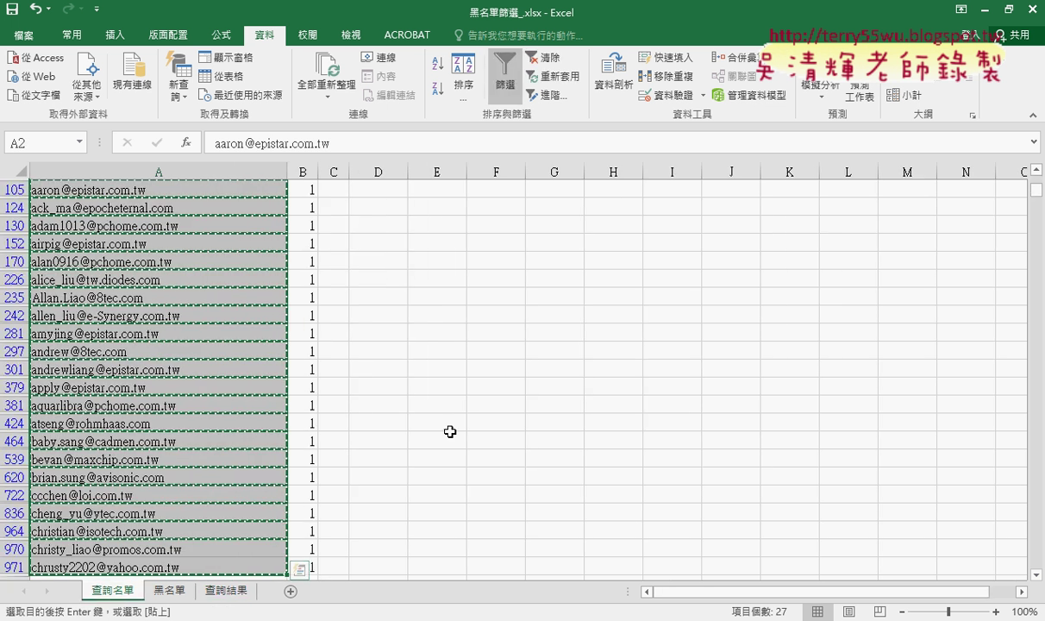
Step: Turn off the column B filter so every 查詢名單 row shows again
left_click(1037, 171)
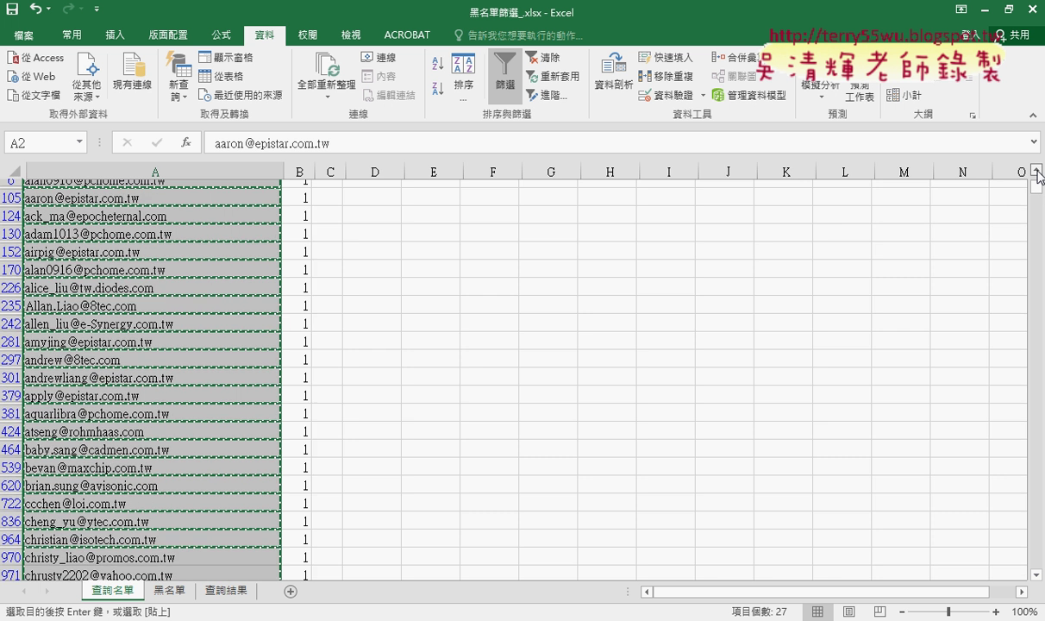
left_click(1037, 171)
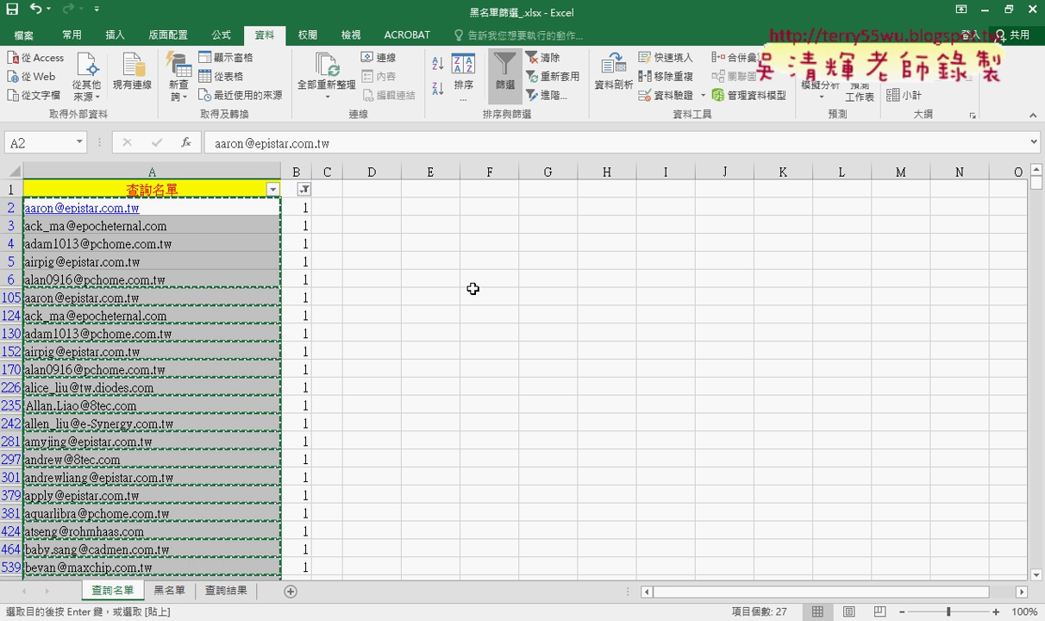
left_click(506, 89)
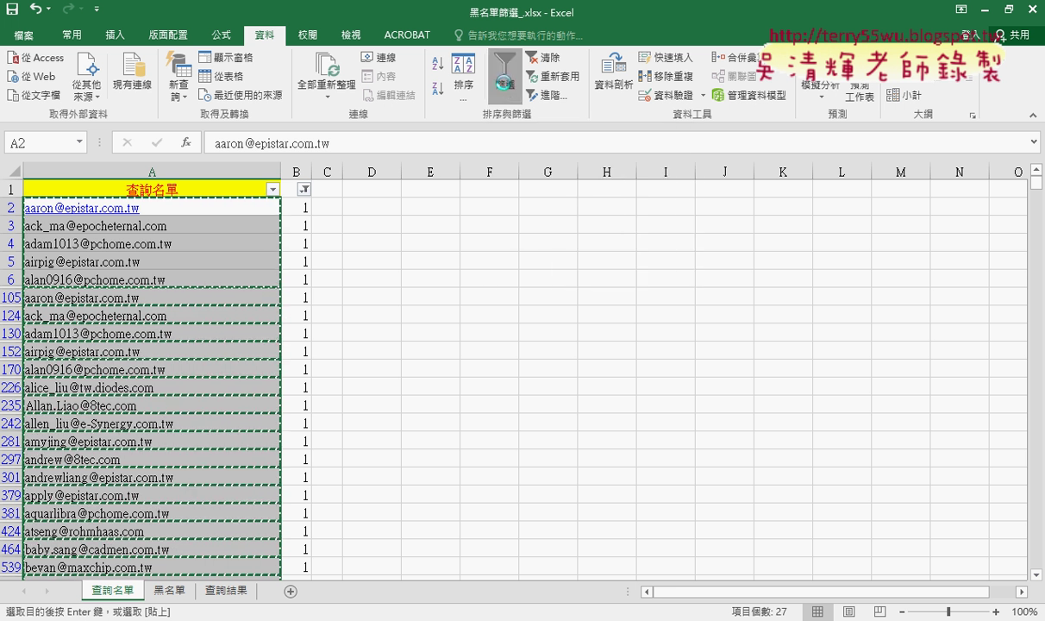
left_click(393, 287)
scroll(394, 288, "down", 4)
scroll(397, 289, "down", 8)
scroll(397, 290, "down", 12)
scroll(399, 292, "down", 4)
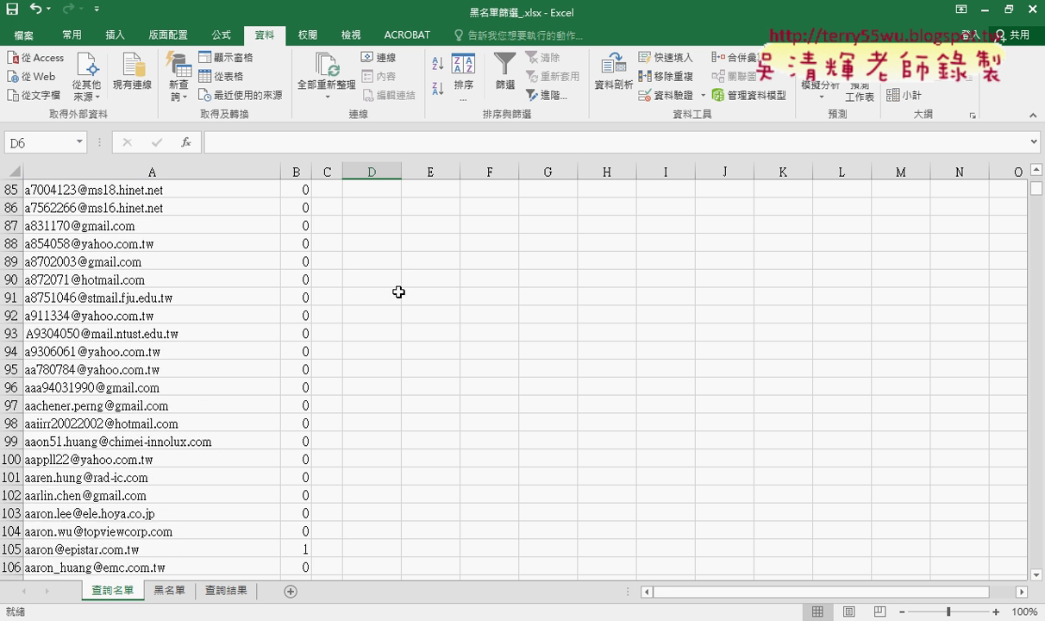
scroll(398, 293, "down", 4)
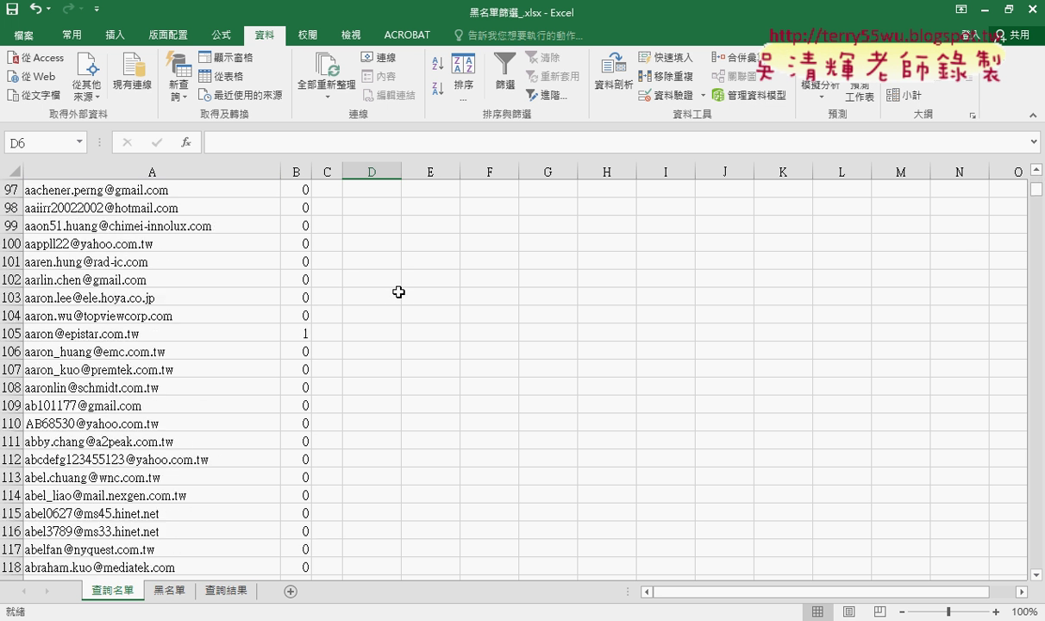
Step: Check the pasted matches on 查詢結果, then return to the top of 查詢名單
left_click(215, 589)
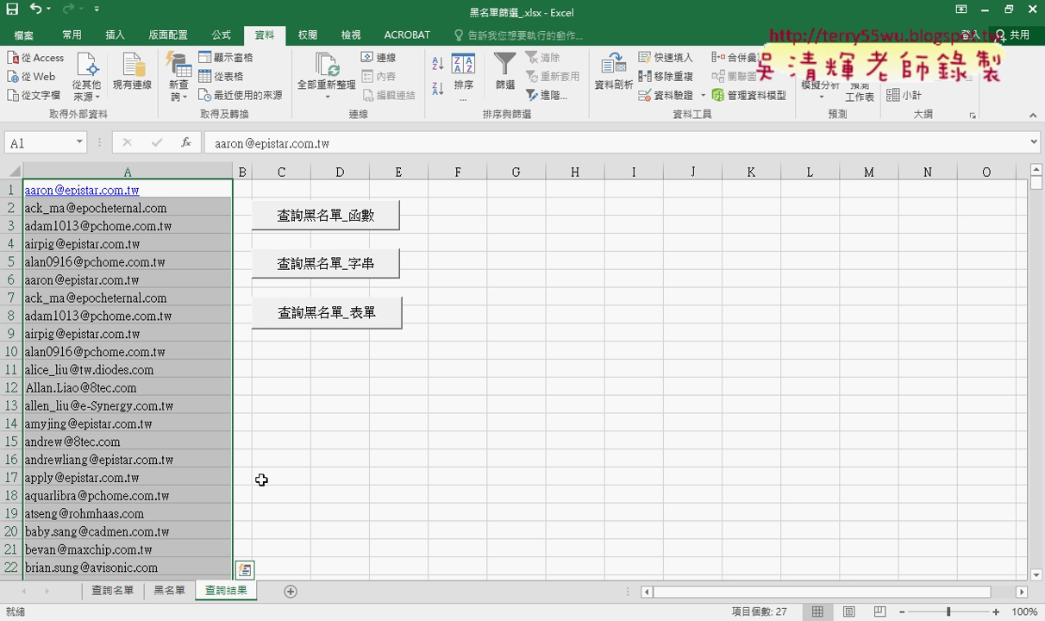
left_click(114, 590)
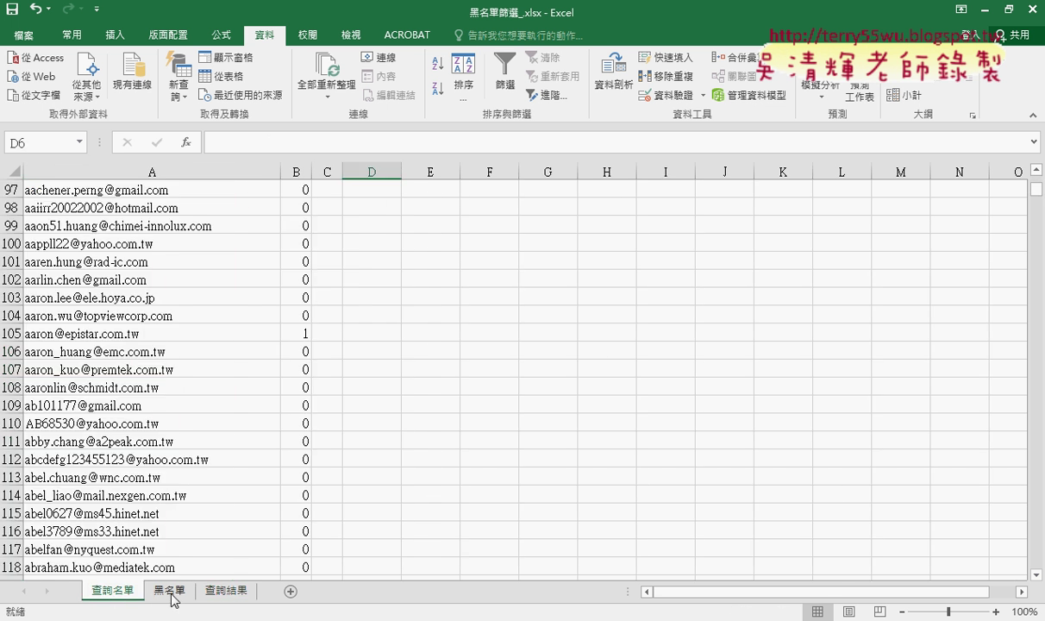
scroll(810, 420, "up", 4)
left_click_drag(1036, 192, 1036, 181)
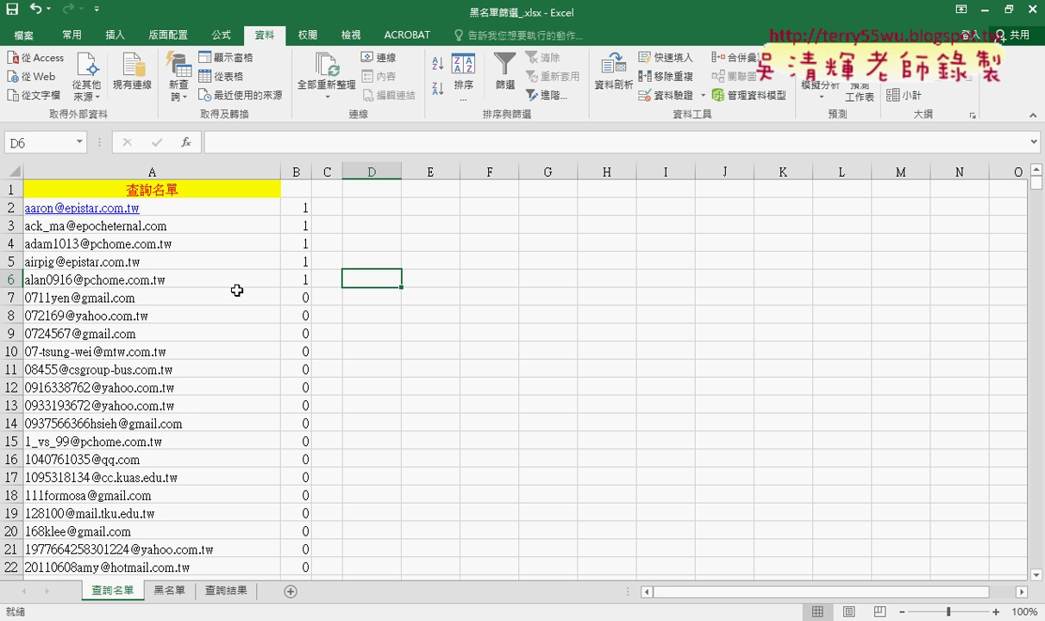
Step: Cut the 查詢黑名單_表單 button off the 查詢結果 sheet
left_click(226, 590)
right_click(384, 320)
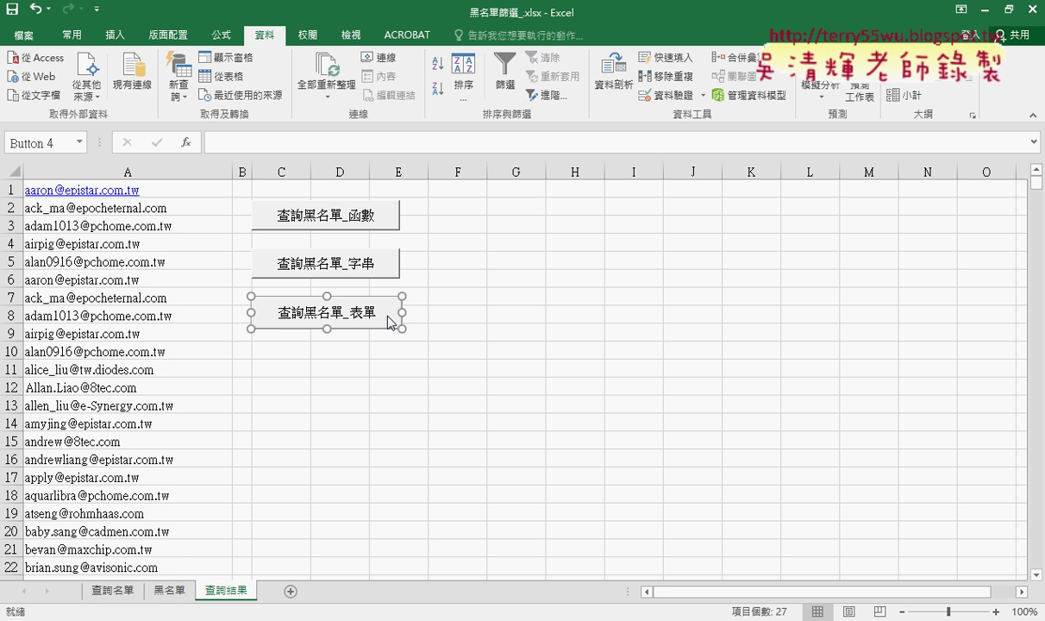
left_click(418, 312)
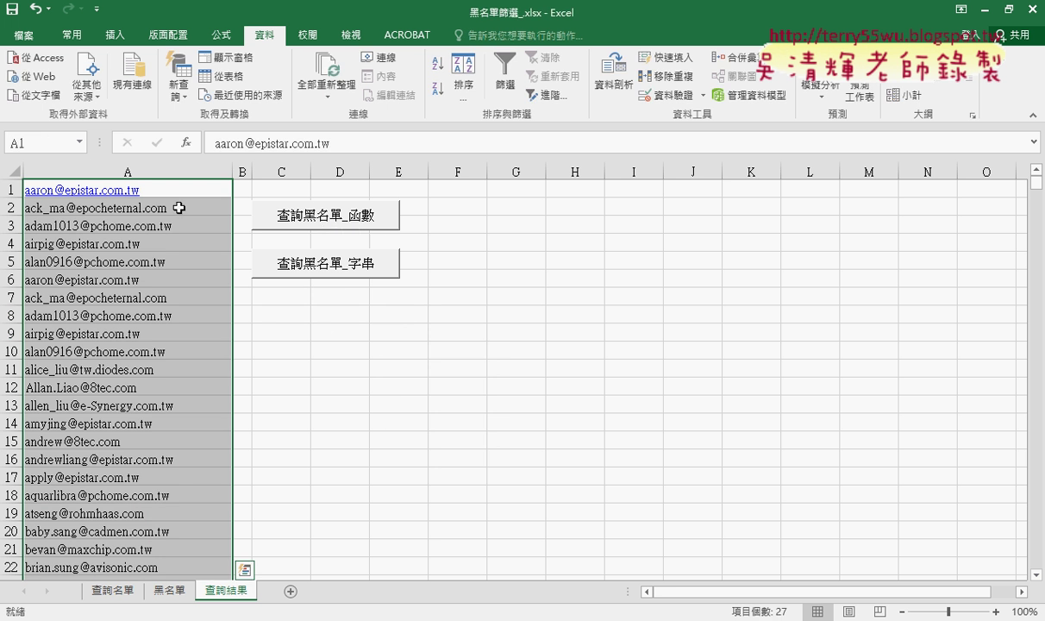
left_click(112, 589)
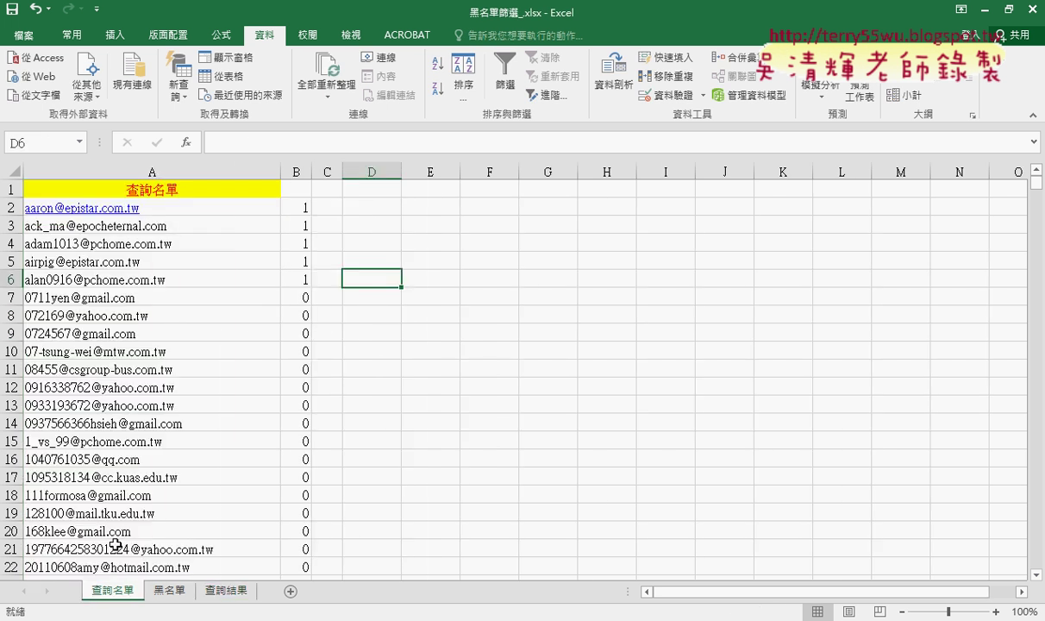
left_click(226, 589)
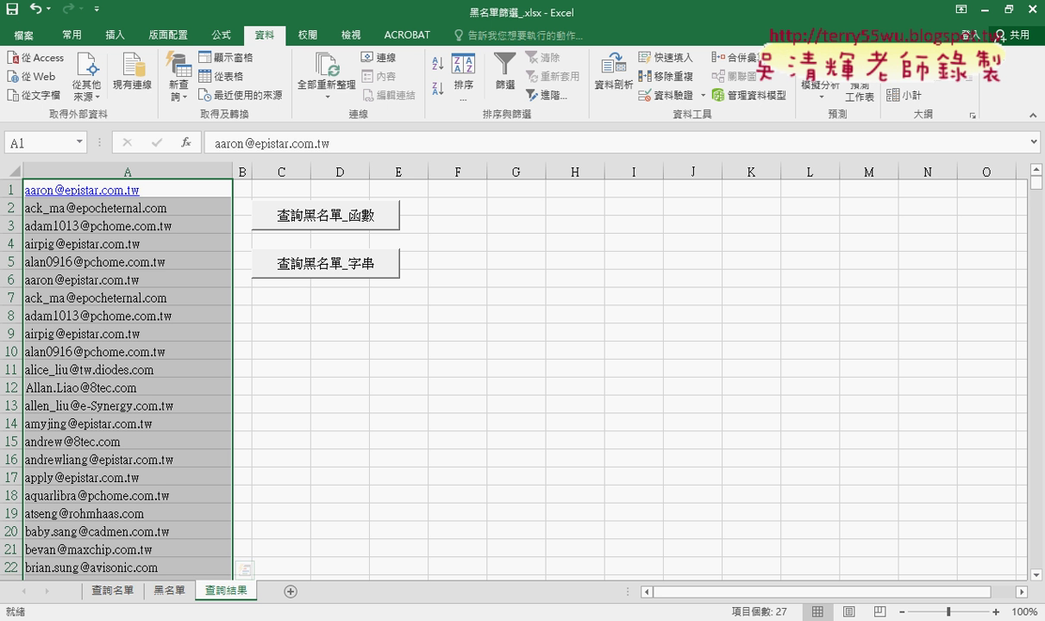
Step: Enable the Developer (開發人員) tab in Excel Options' Customize Ribbon settings
left_click(113, 592)
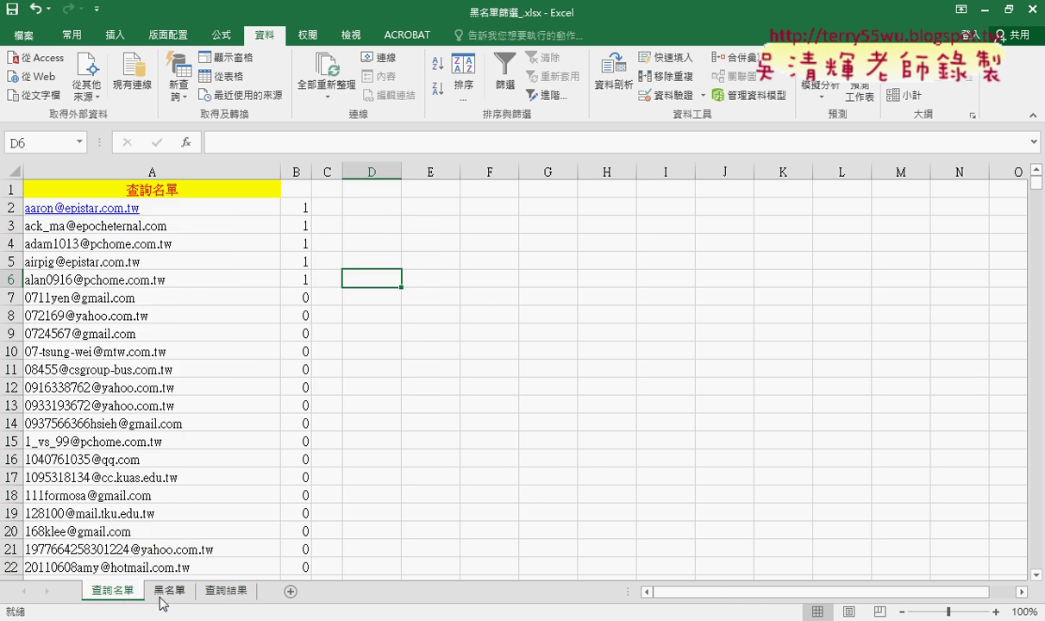
left_click(157, 591)
left_click(130, 593)
left_click(226, 592)
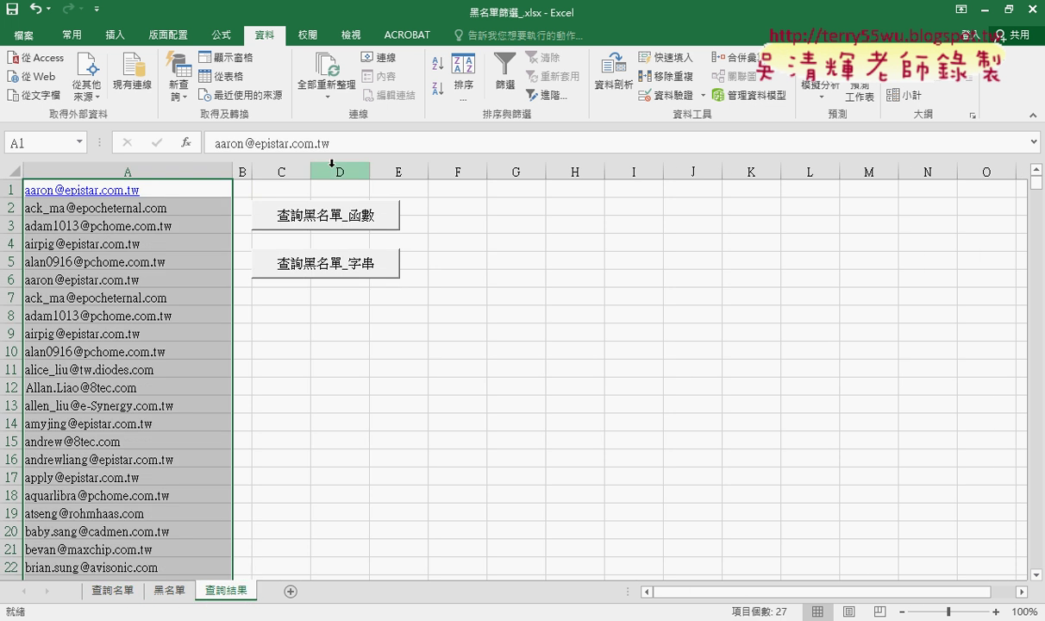
left_click(96, 9)
left_click(138, 269)
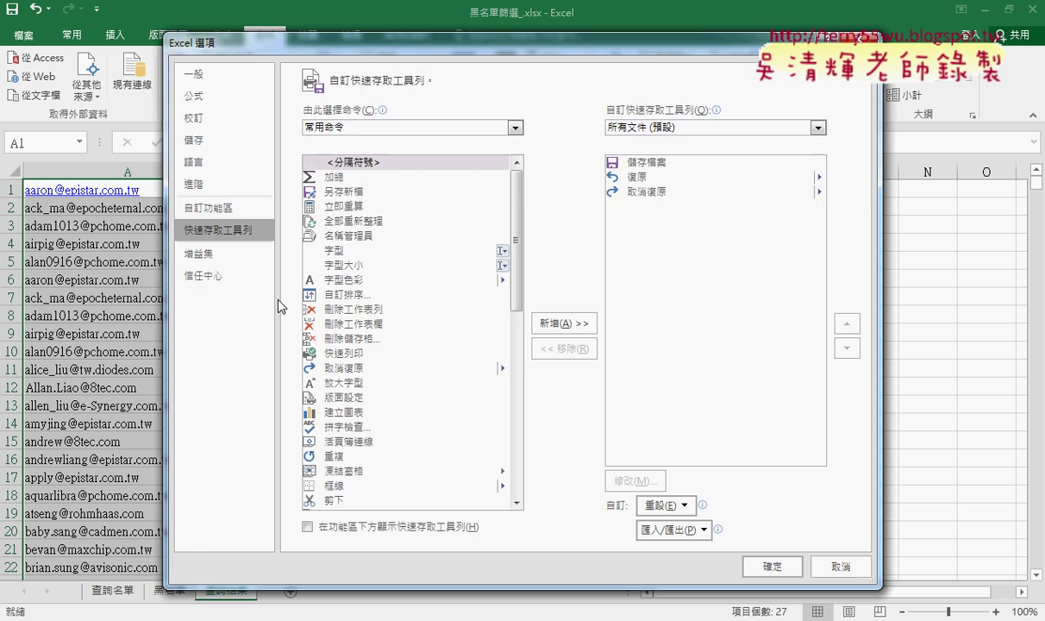
left_click(257, 209)
left_click(594, 374)
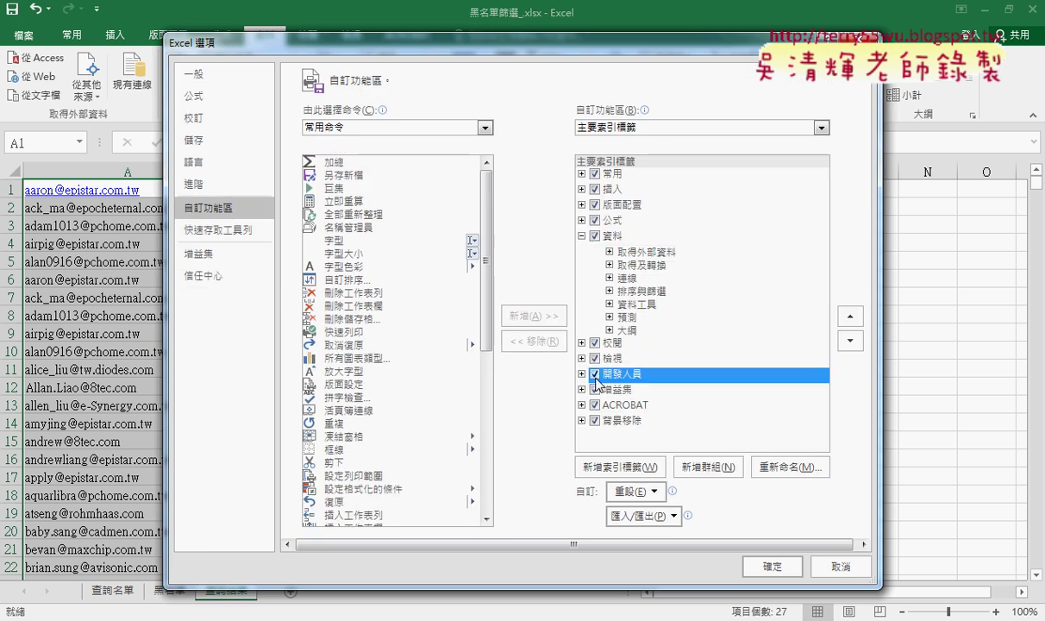
left_click(763, 565)
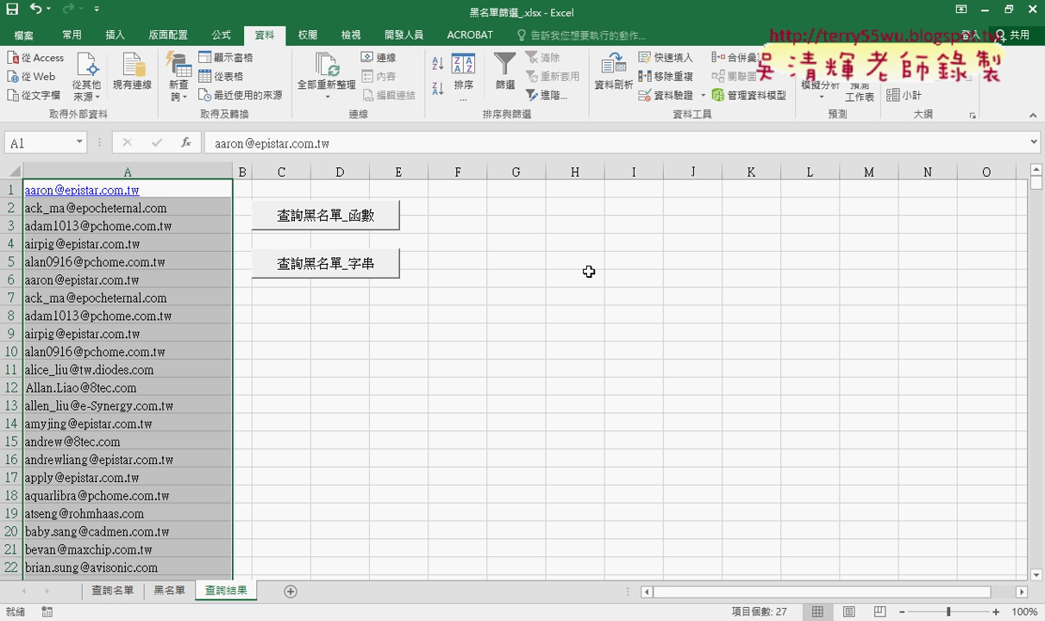
Step: Refilter 查詢名單 column B to exclude 0, leaving the 27 matches, then return to 查詢結果
left_click(404, 34)
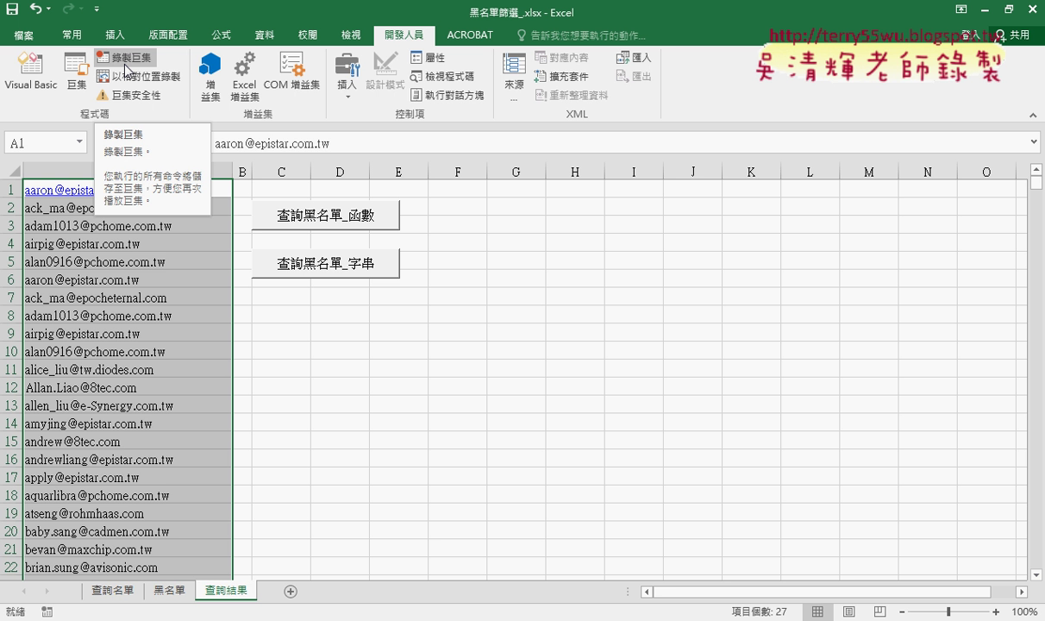
left_click(112, 590)
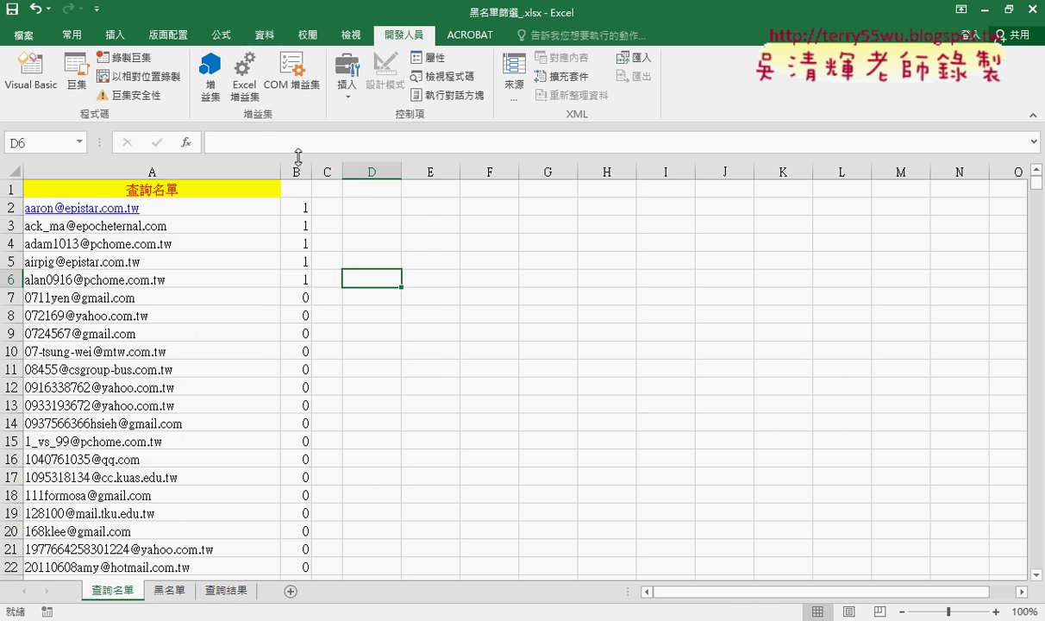
left_click(304, 191)
left_click(264, 35)
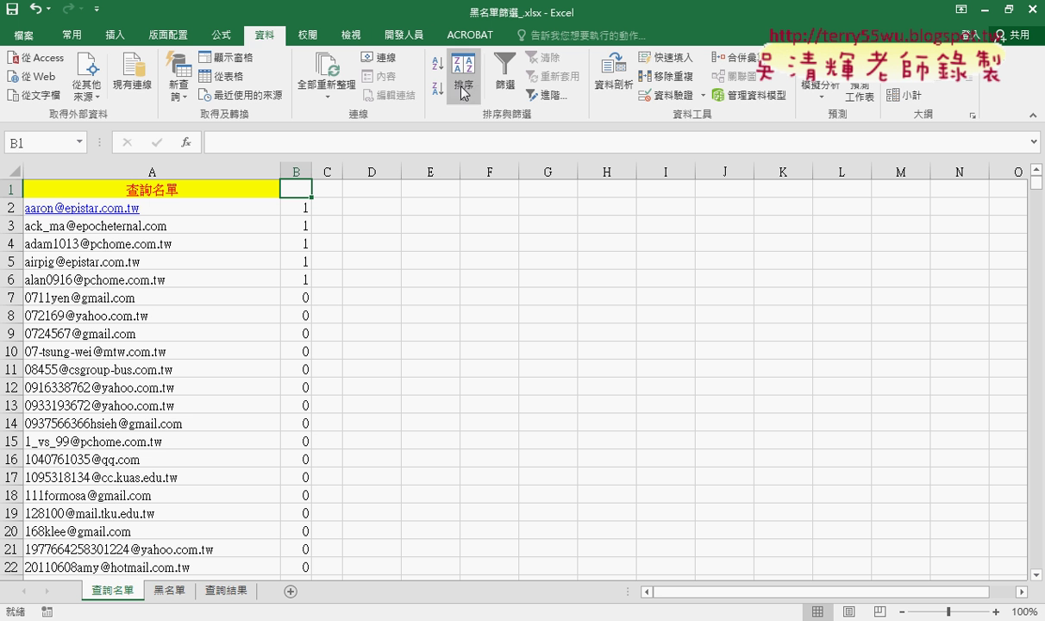
left_click(500, 82)
left_click(304, 189)
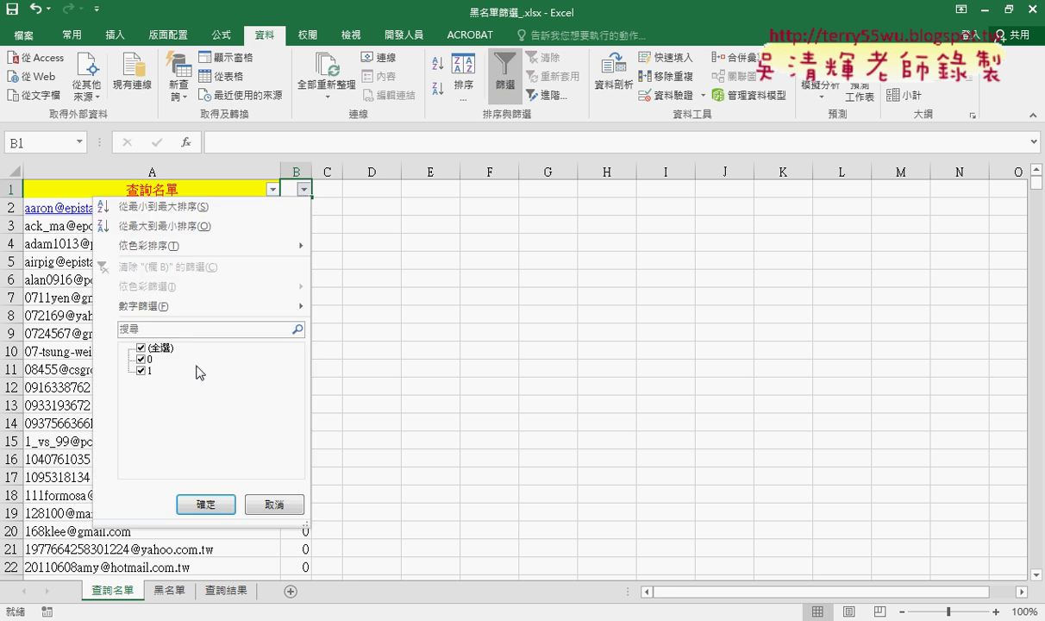
left_click(140, 360)
left_click(206, 504)
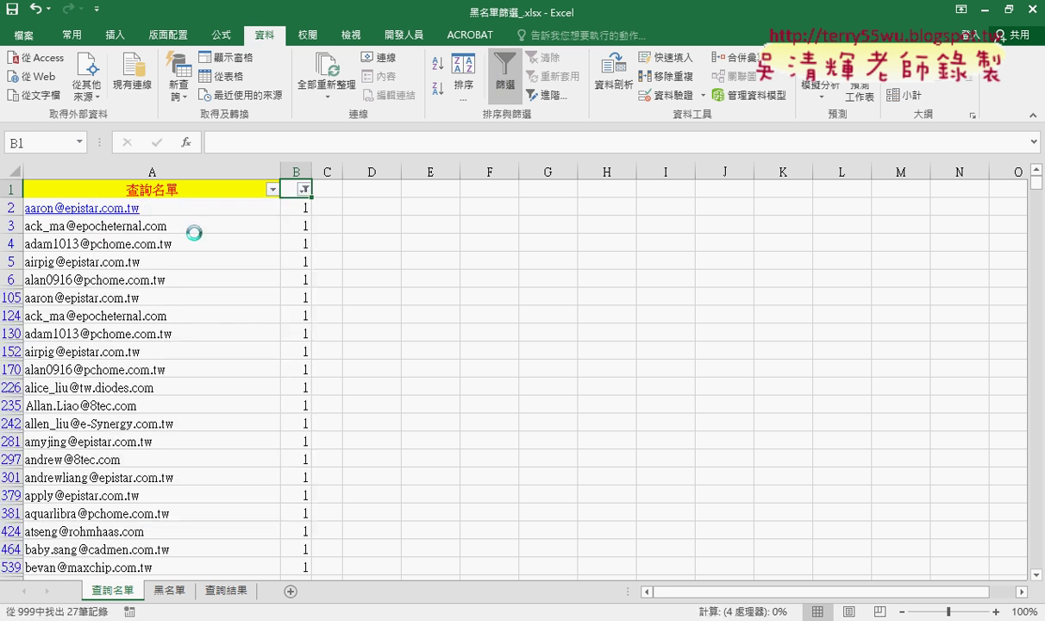
left_click(229, 590)
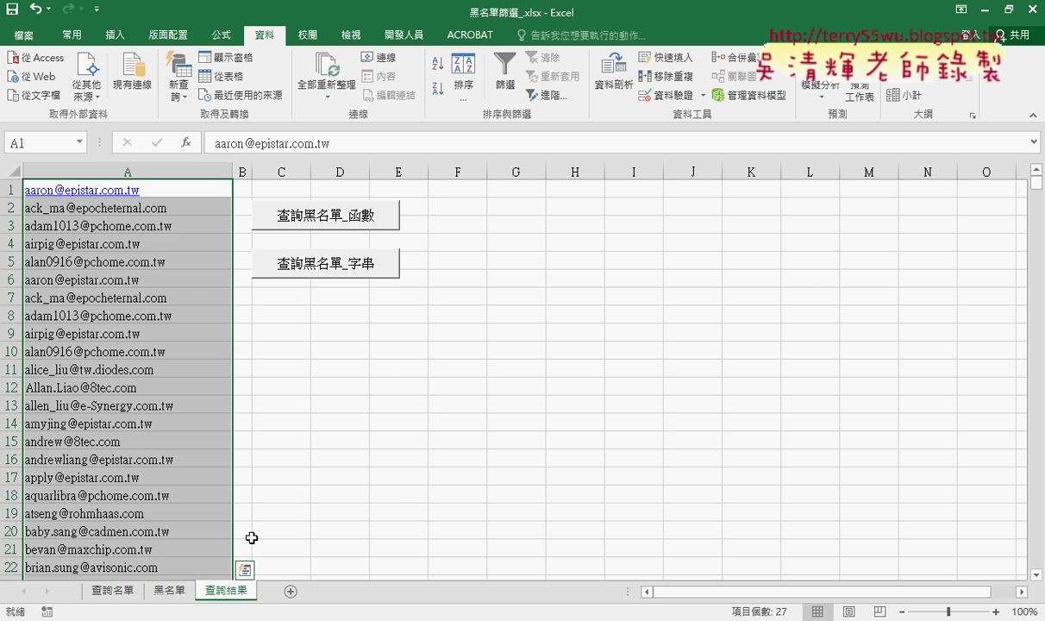